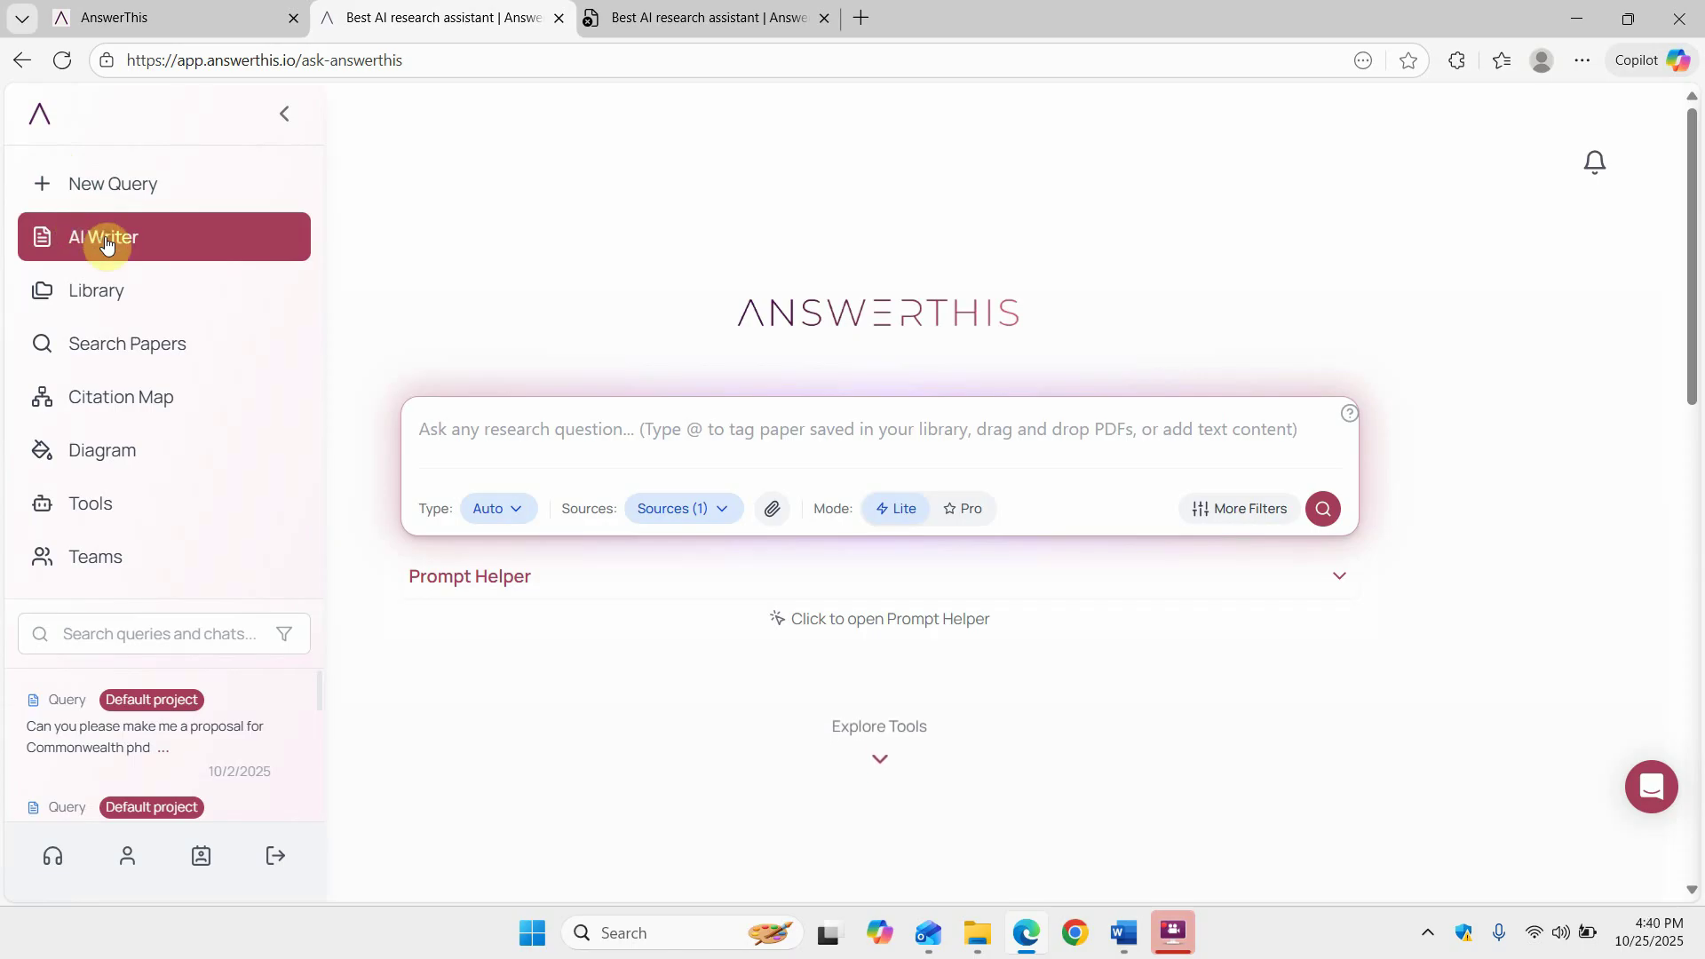
Start a new AI Writer document with the Generate Outline panel beside it.
{"action": "left_click", "coordinate": [106, 244]}
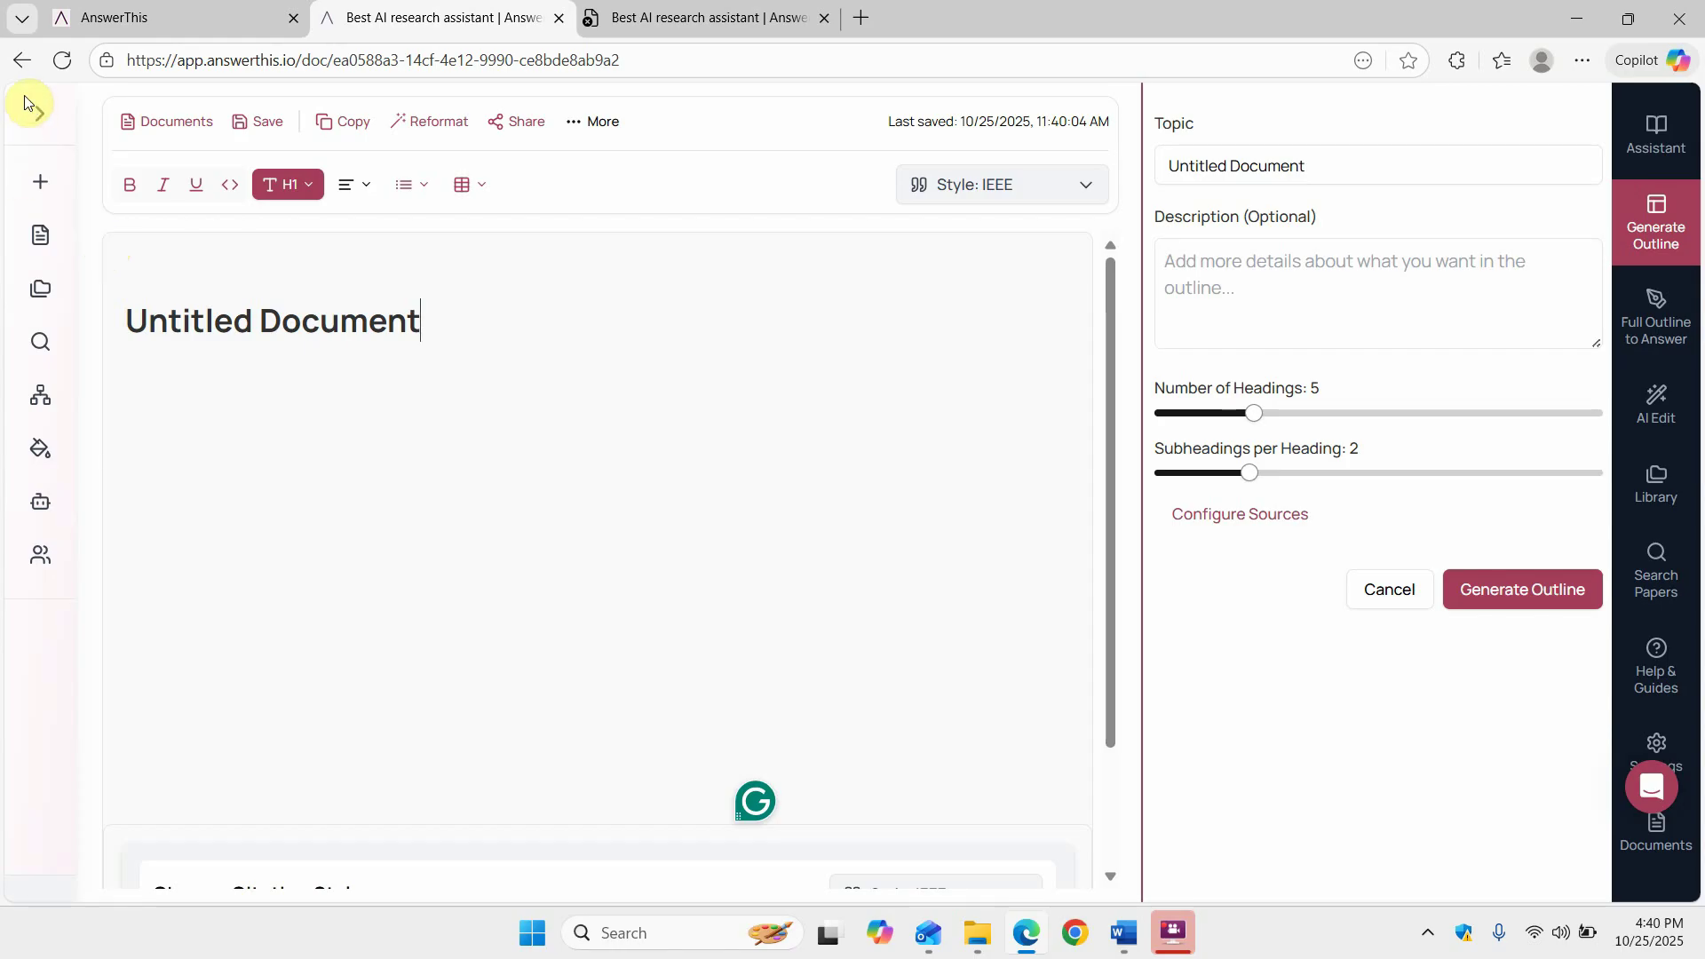
Create a new document titled 'Knowledge Oriented Leadership and Performance' from the AI Writer documents list.
{"action": "left_click", "coordinate": [23, 60]}
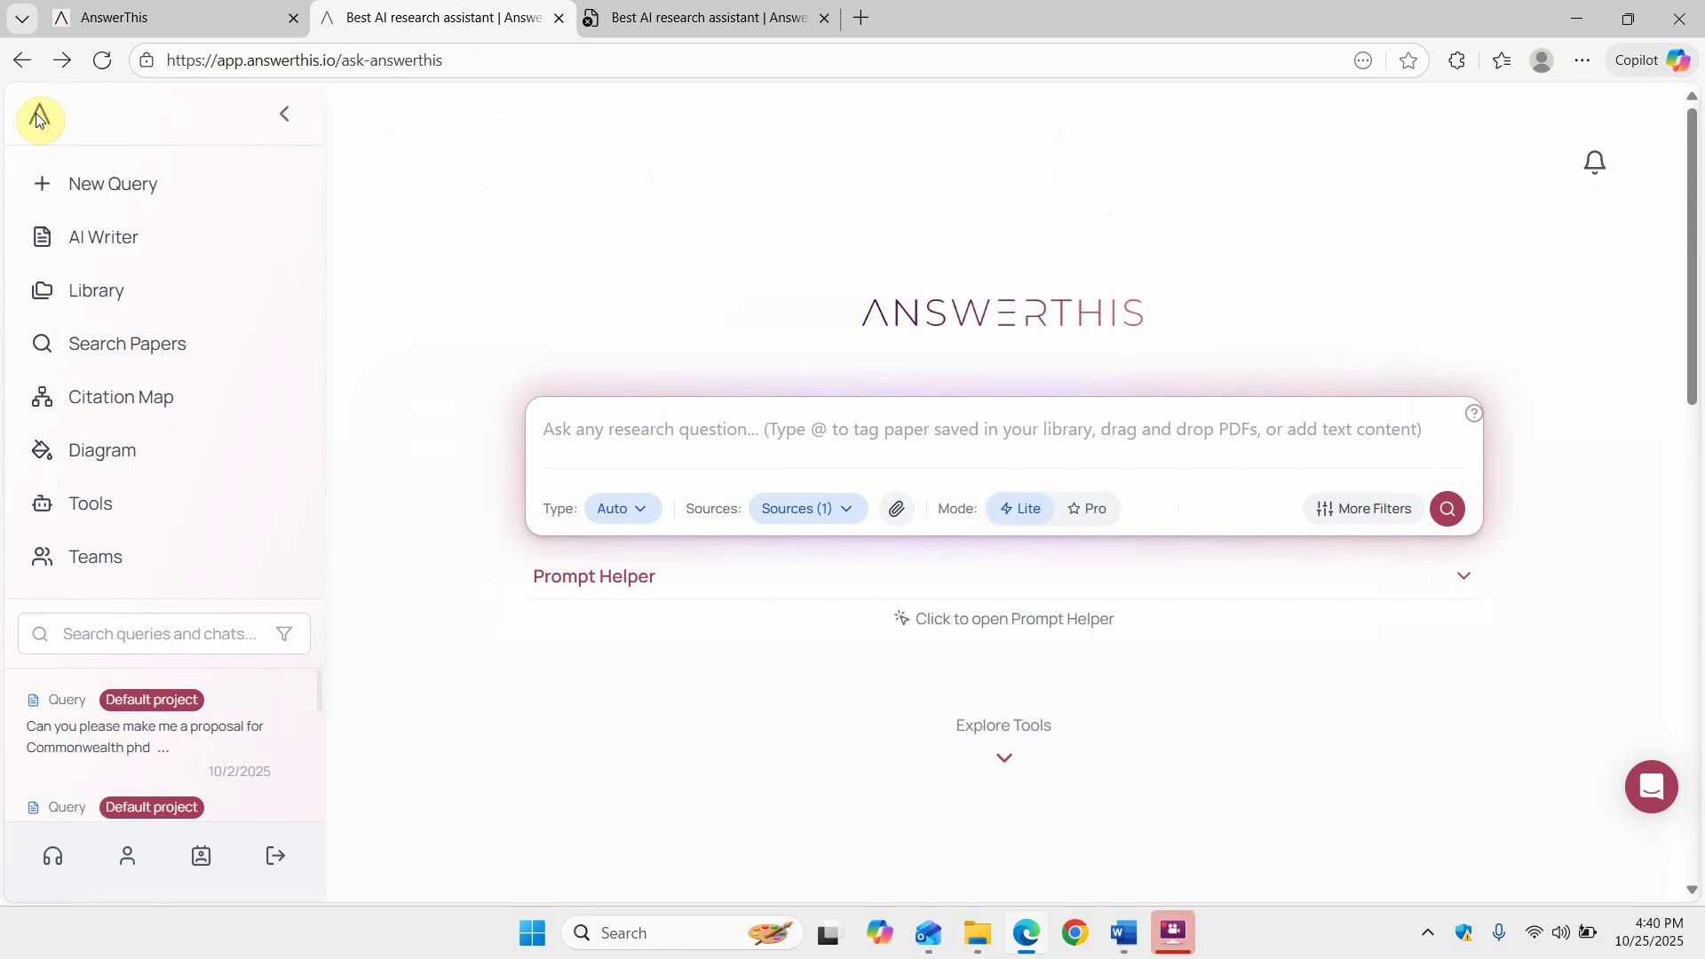
{"action": "left_click", "coordinate": [129, 256]}
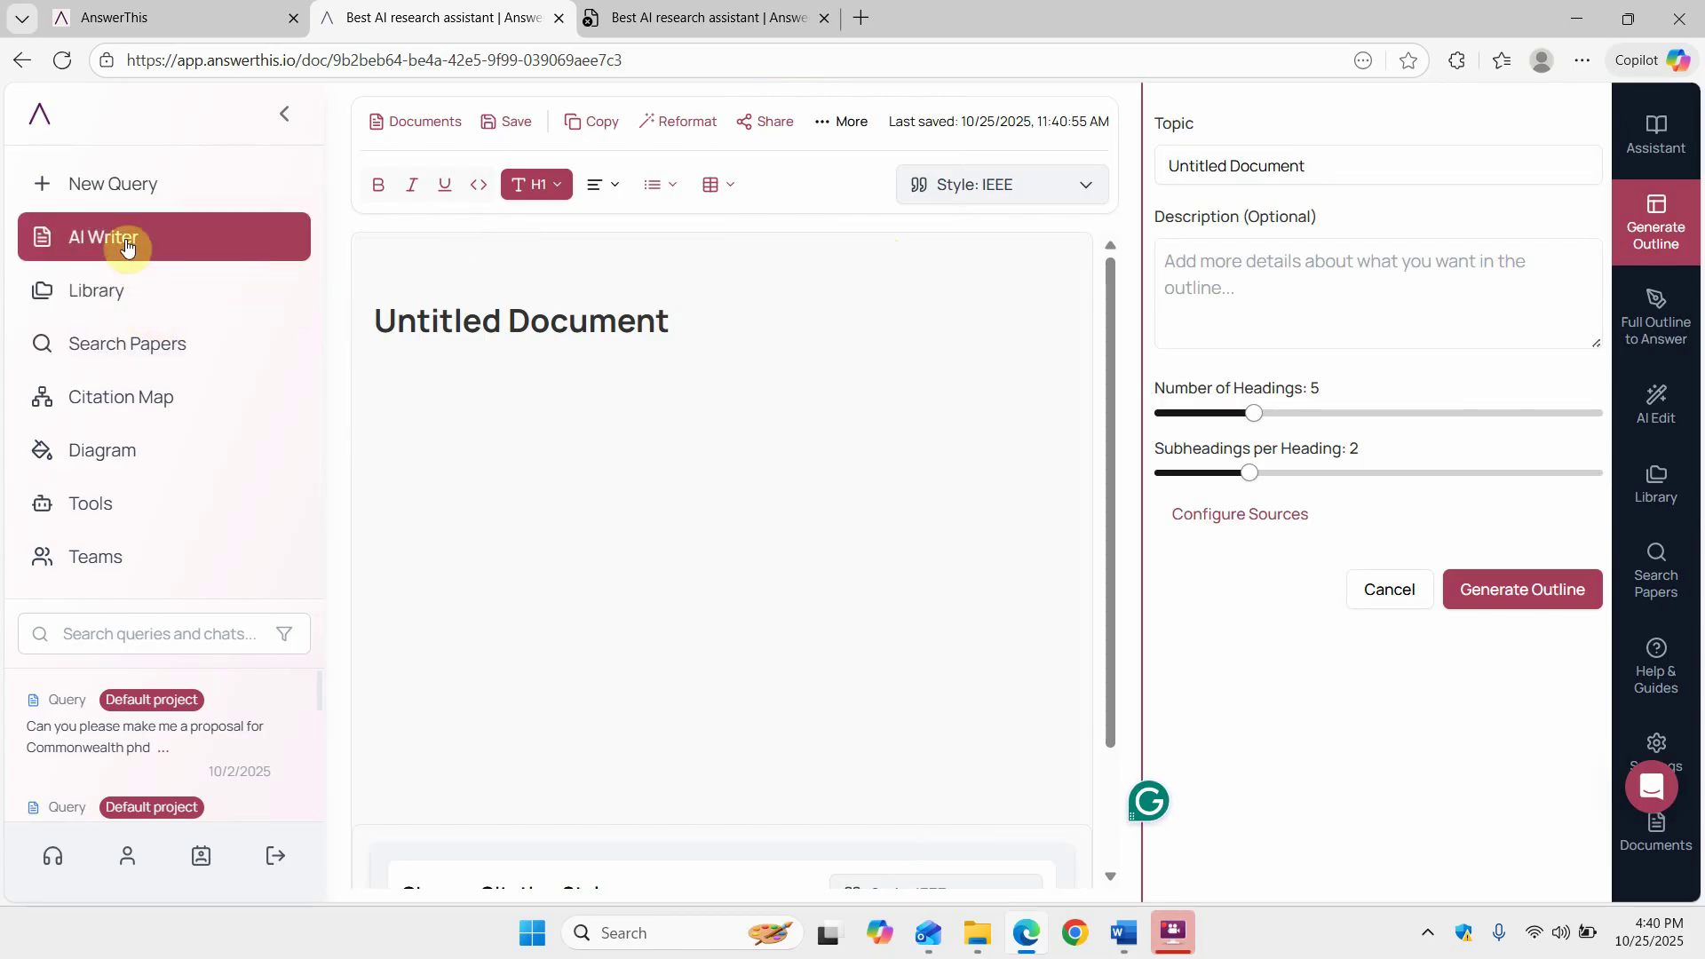
{"action": "left_click", "coordinate": [21, 60]}
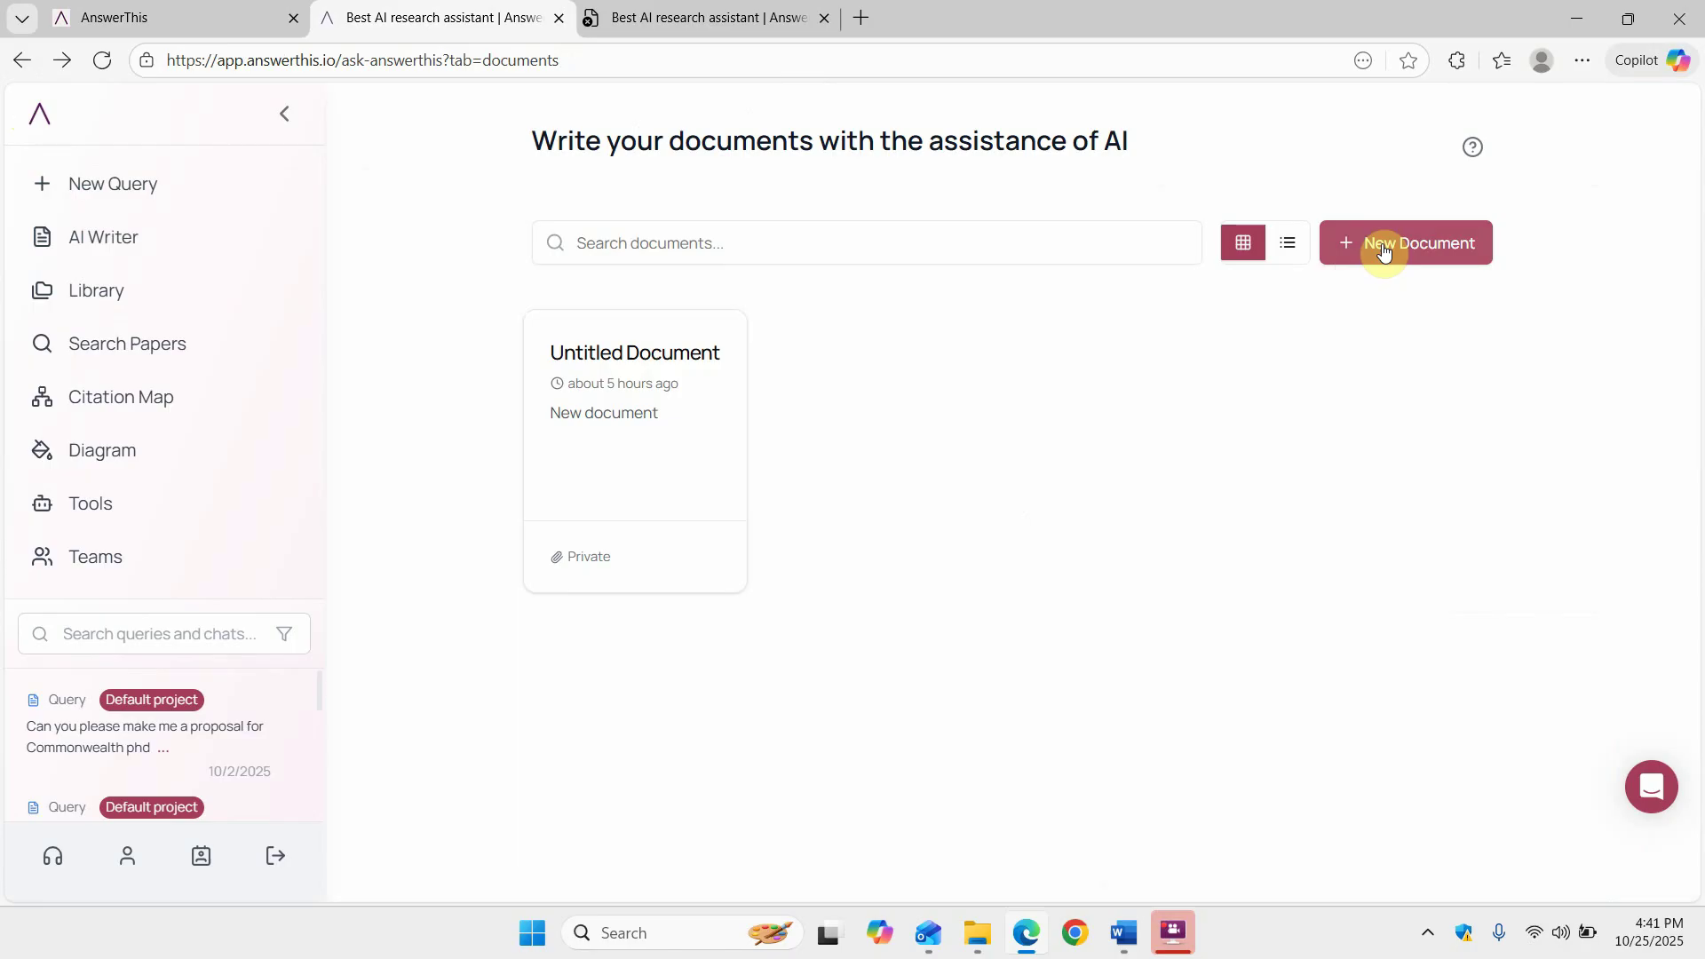
{"action": "left_click", "coordinate": [1382, 248]}
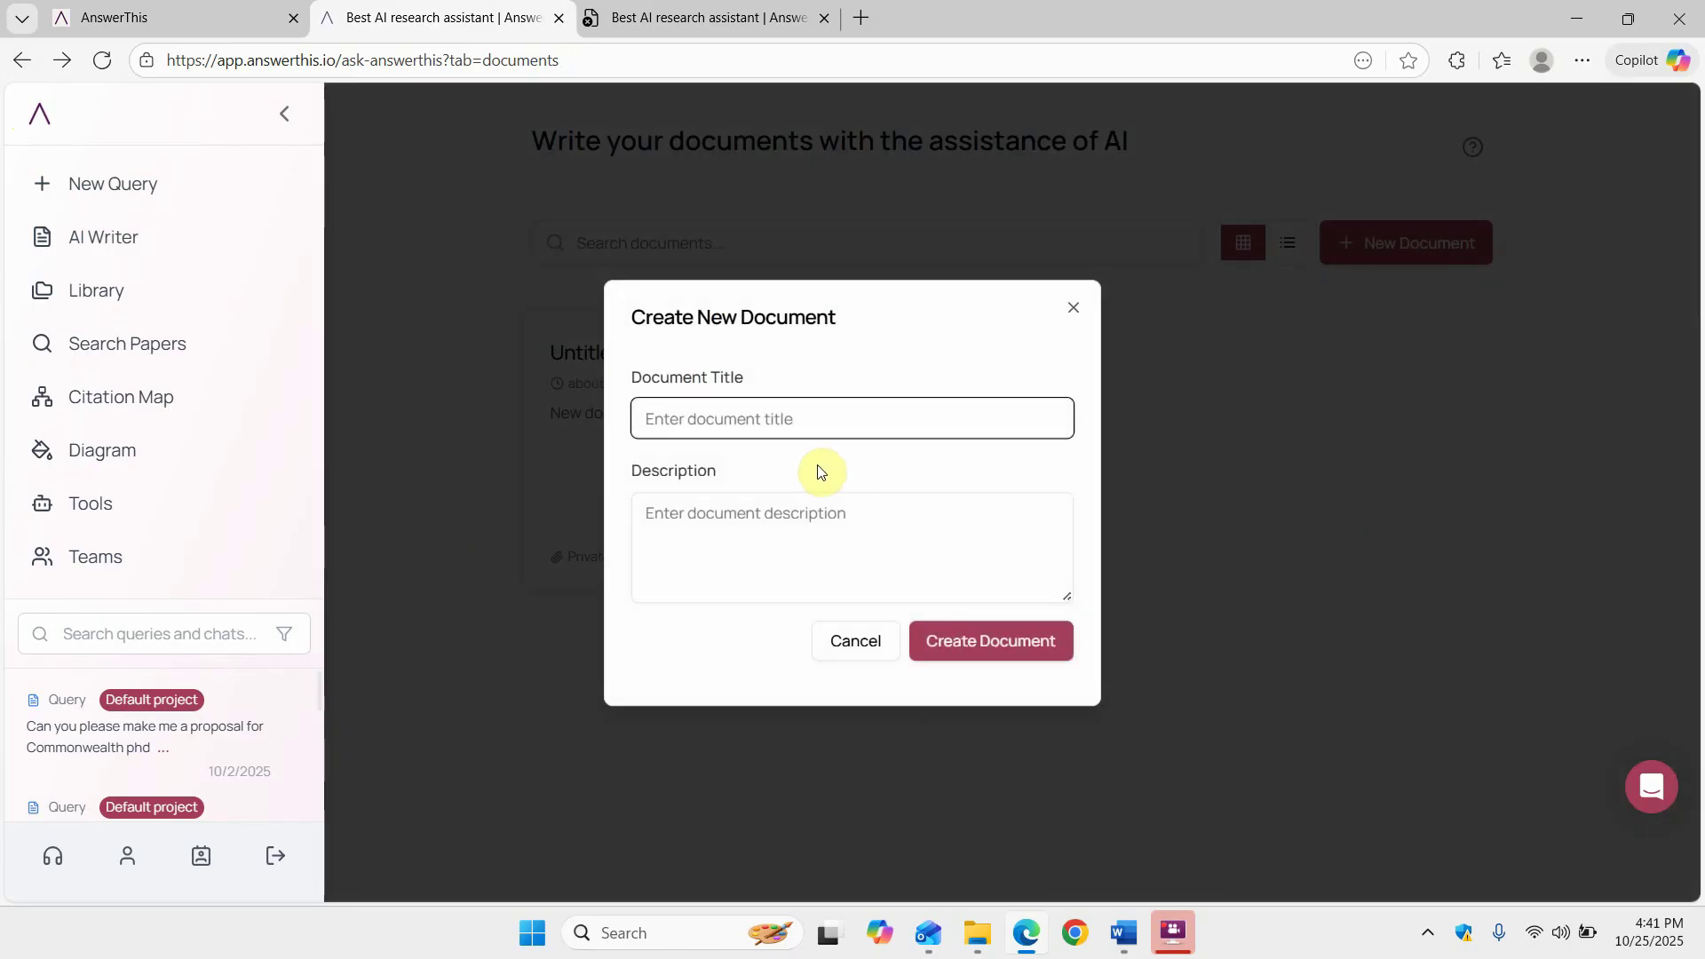
{"action": "type", "text": "Knowledge Orien"}
{"action": "type", "text": "ted Leadership and Performance"}
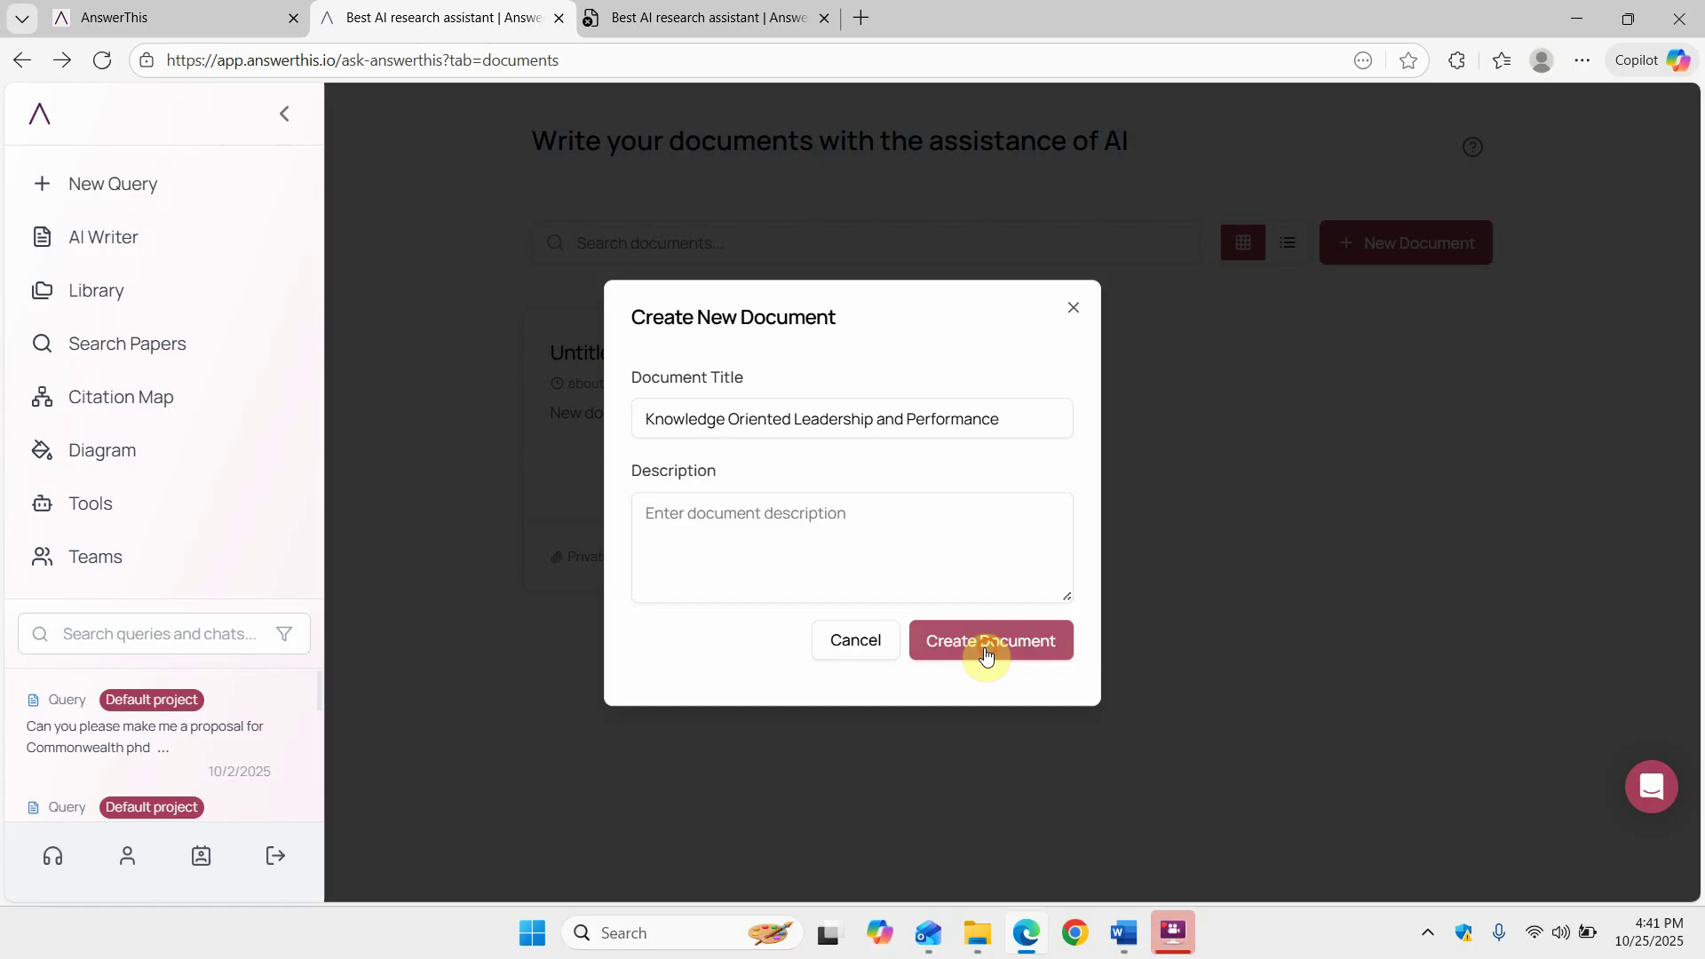
{"action": "left_click", "coordinate": [986, 643]}
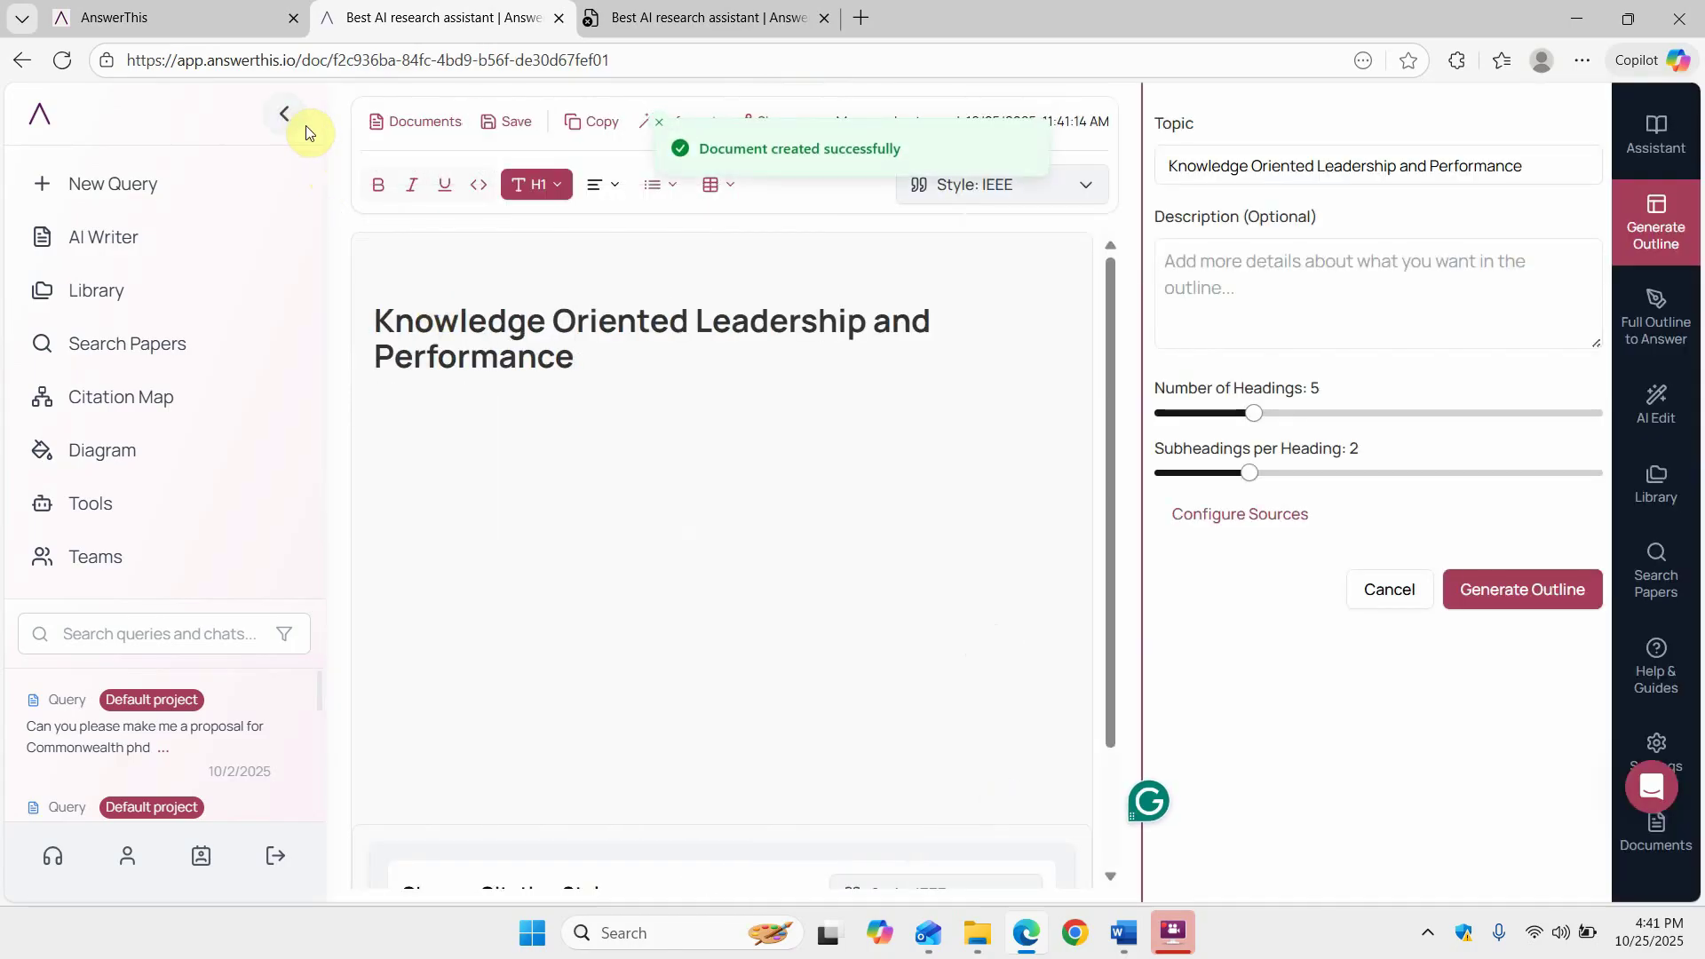
Describe the outline as research on the impact of knowledge-oriented leadership on organizational performance, with the hyphen fix.
{"action": "left_click", "coordinate": [284, 115]}
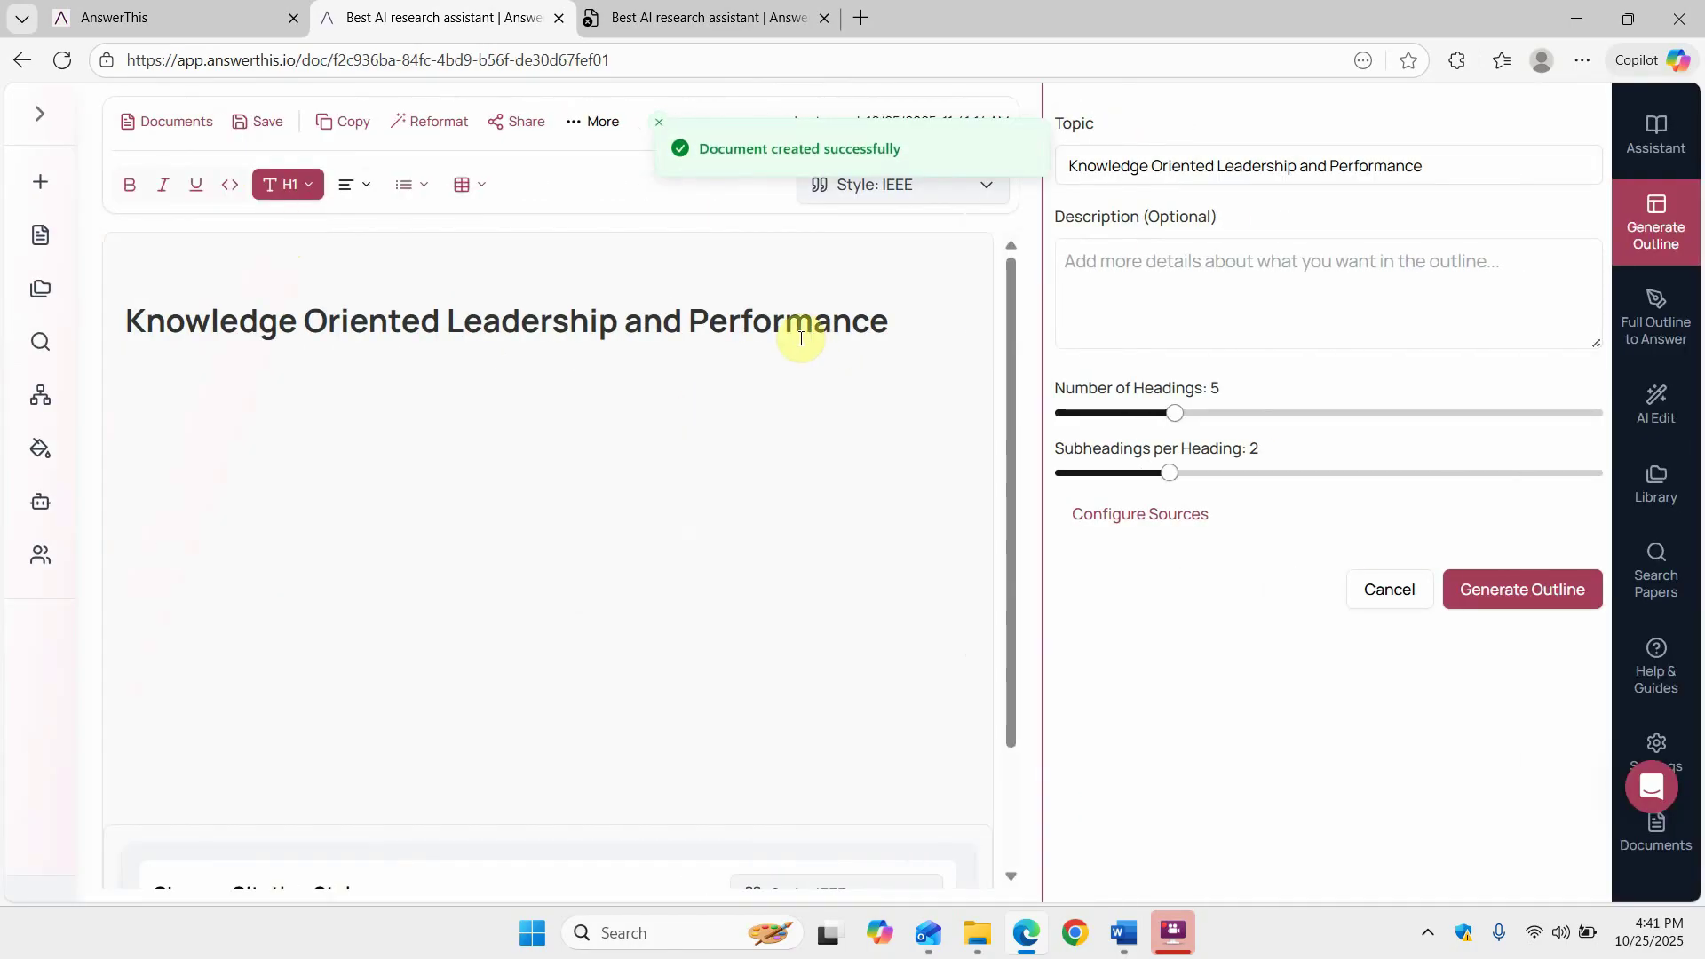
{"action": "left_click", "coordinate": [1459, 166]}
{"action": "left_click", "coordinate": [1251, 293]}
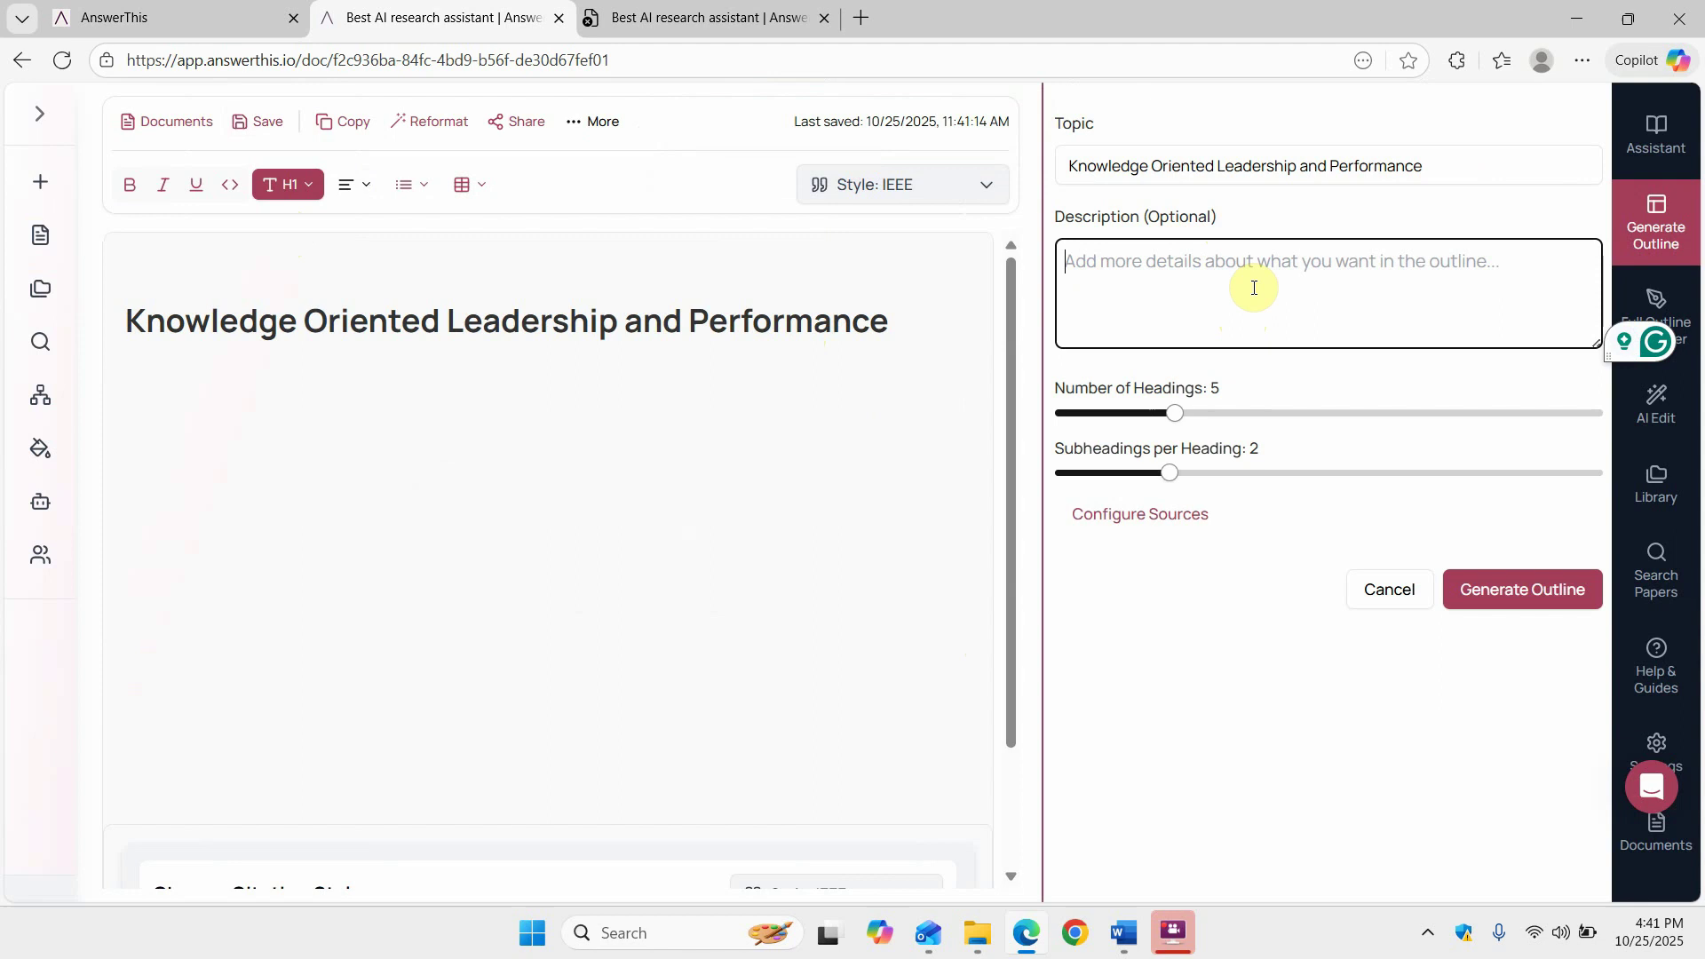
{"action": "type", "text": "The research focuses on"}
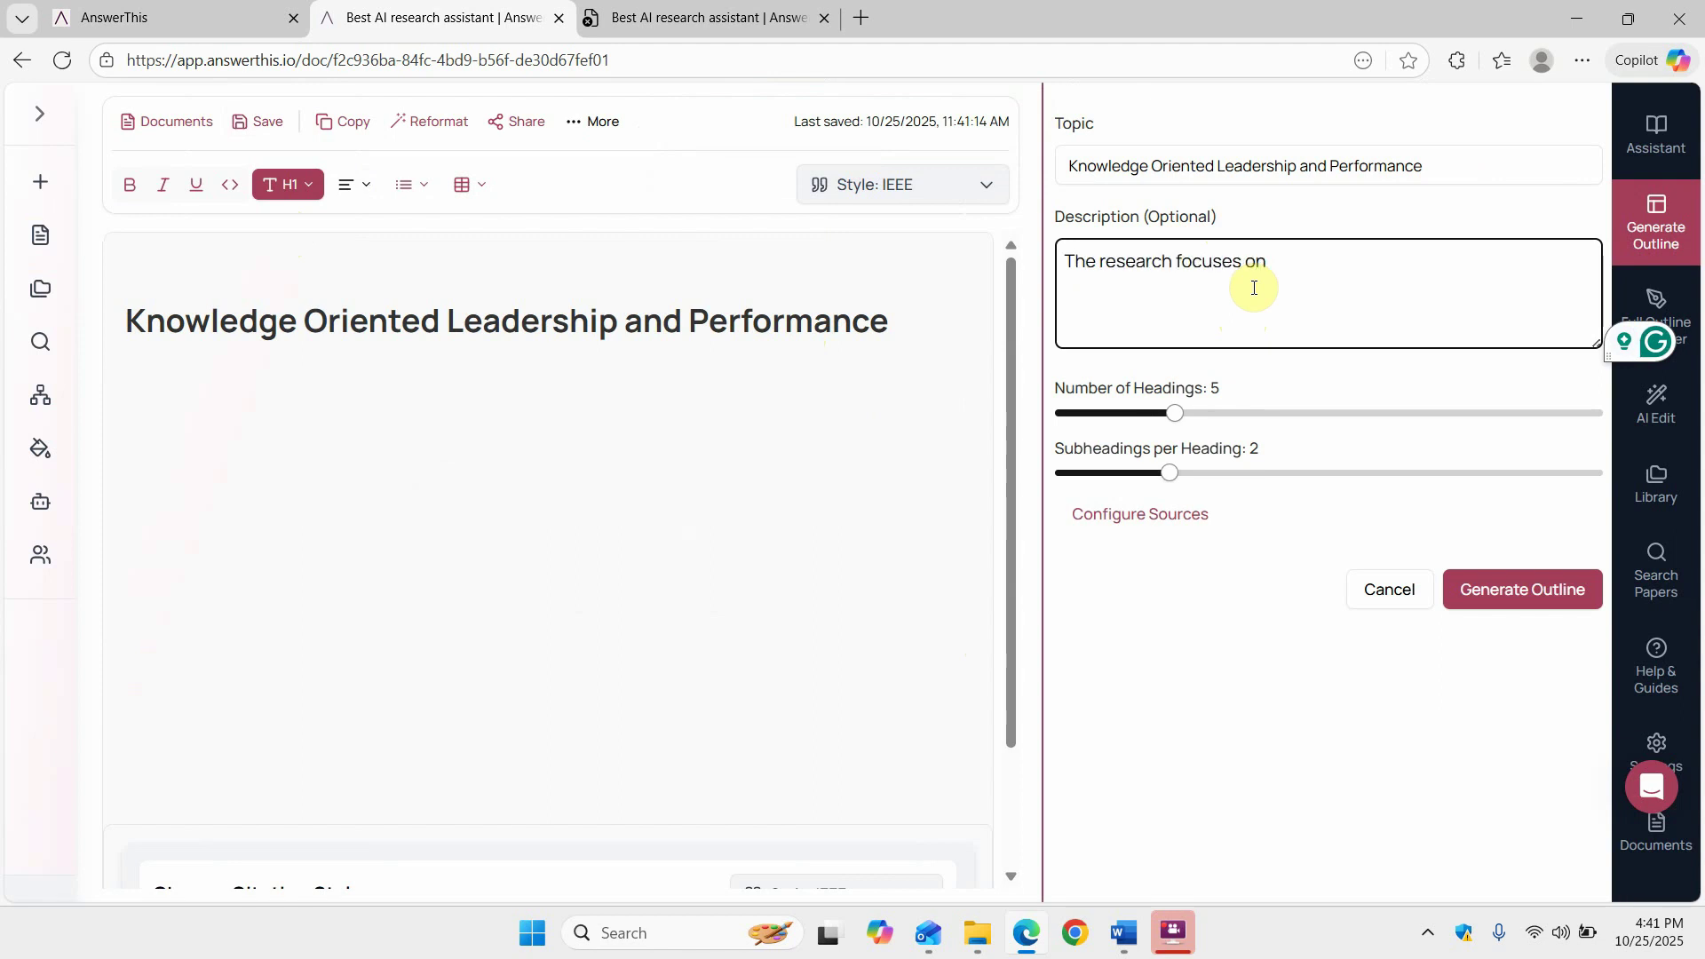
{"action": "type", "text": " the impact of knowledge o"}
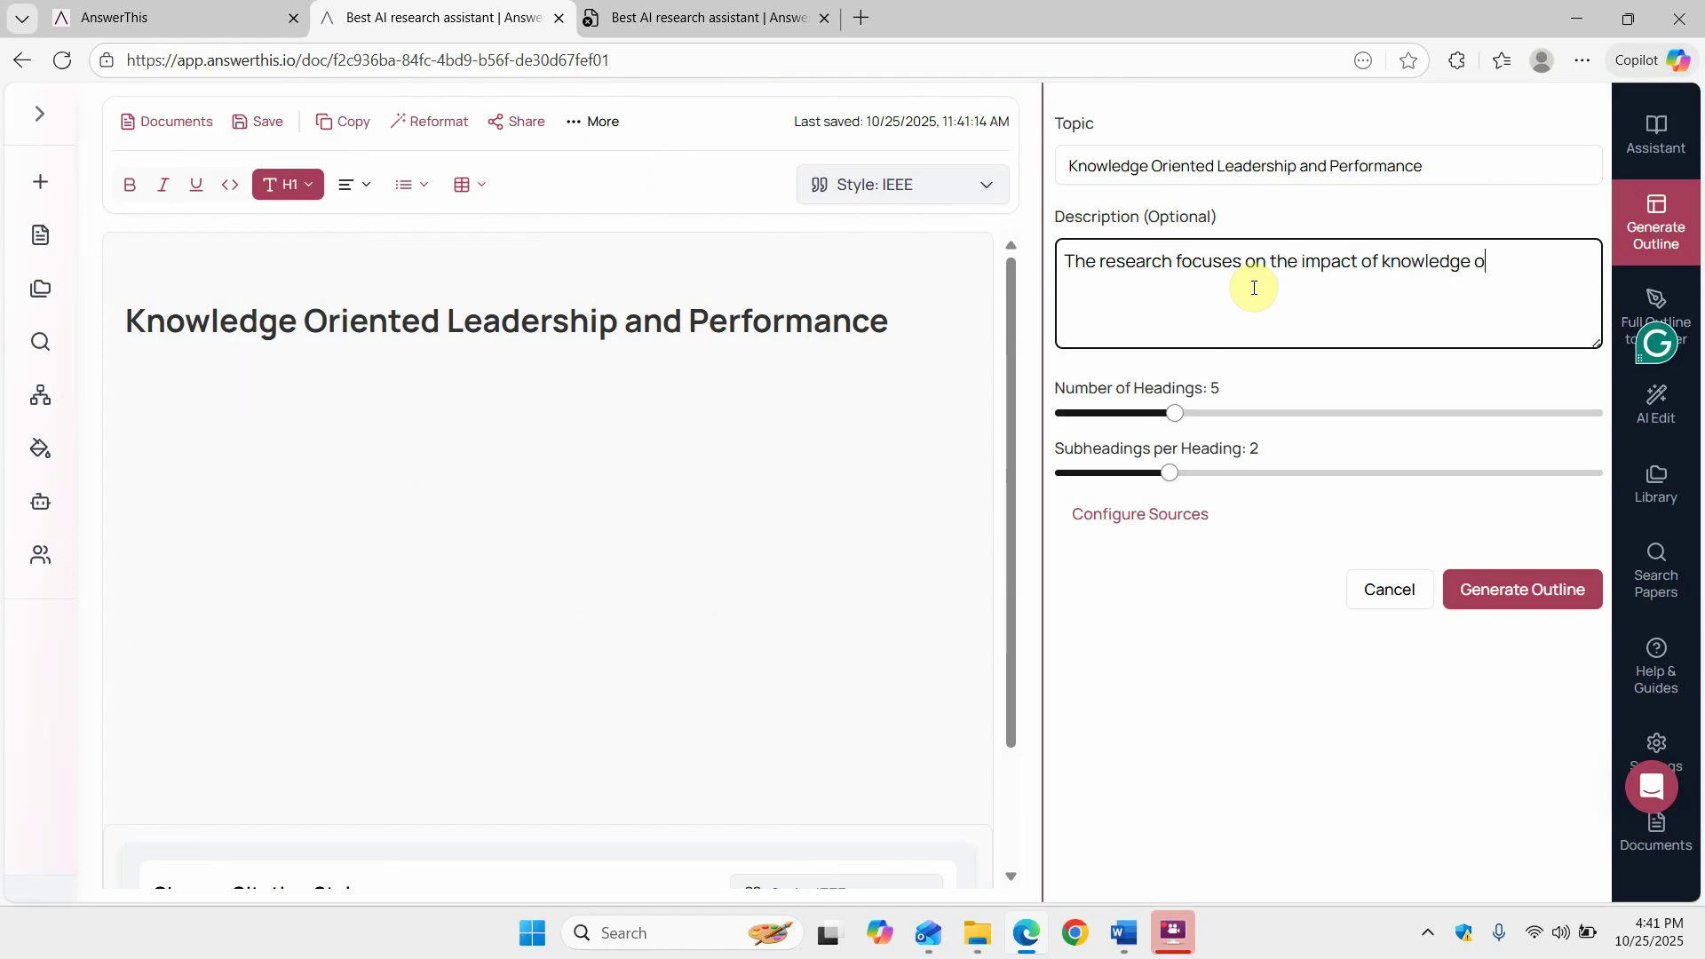
{"action": "type", "text": "ers"}
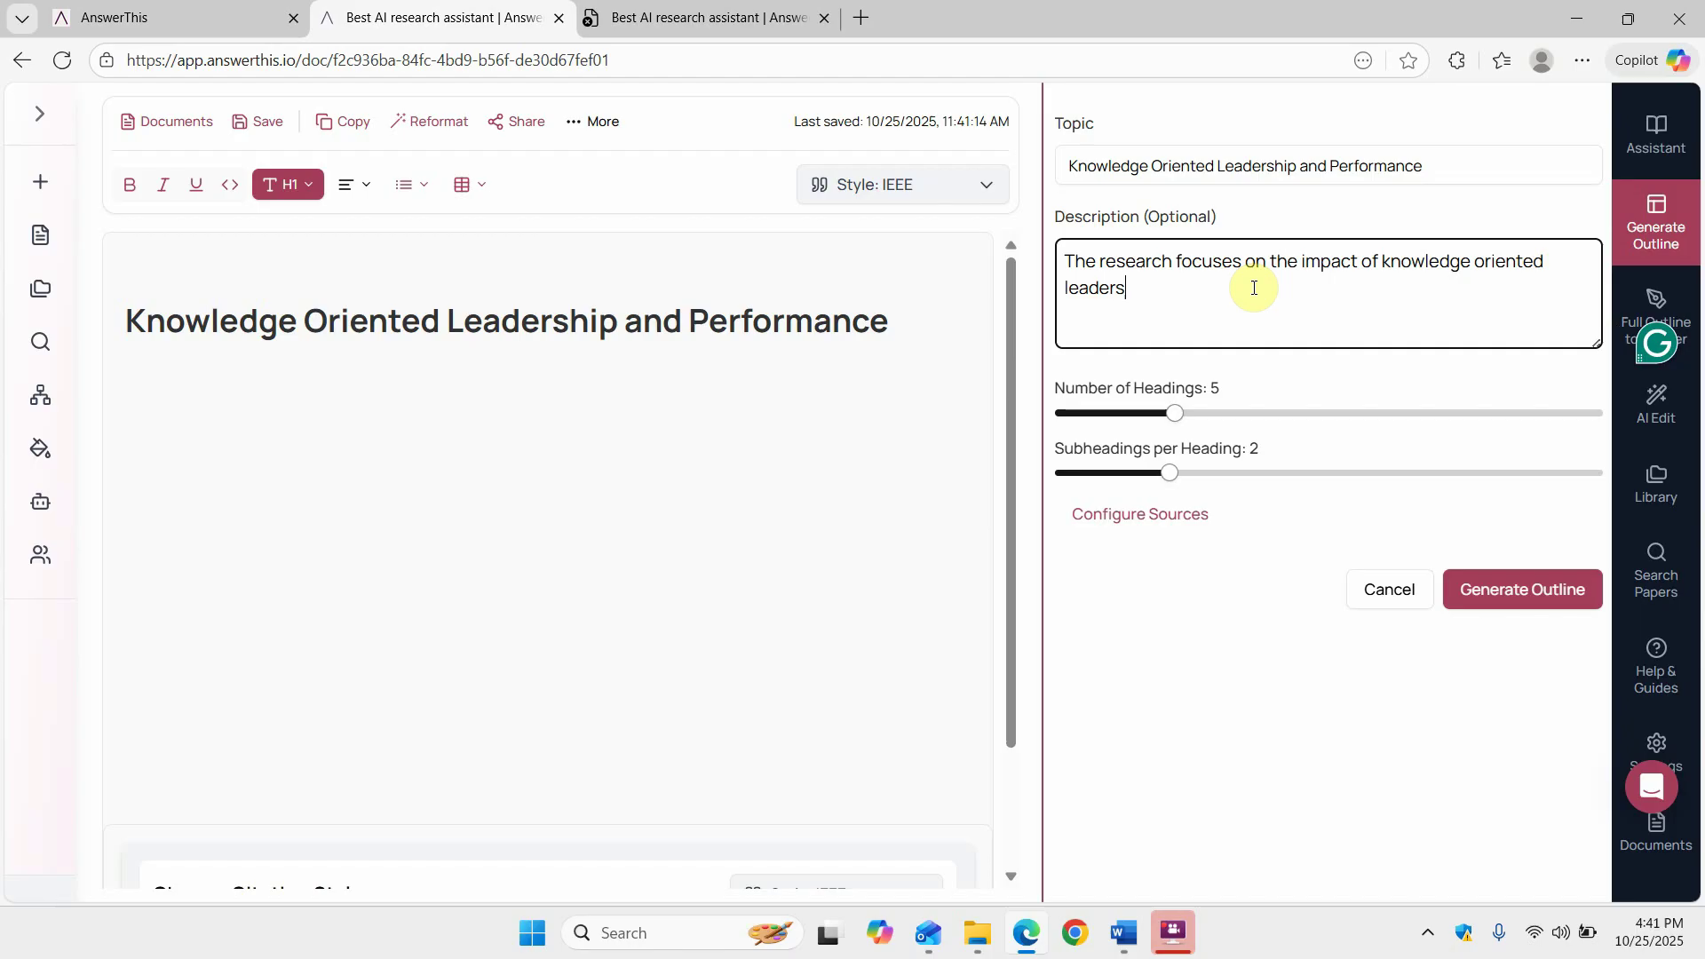
{"action": "type", "text": "hip on organizational per"}
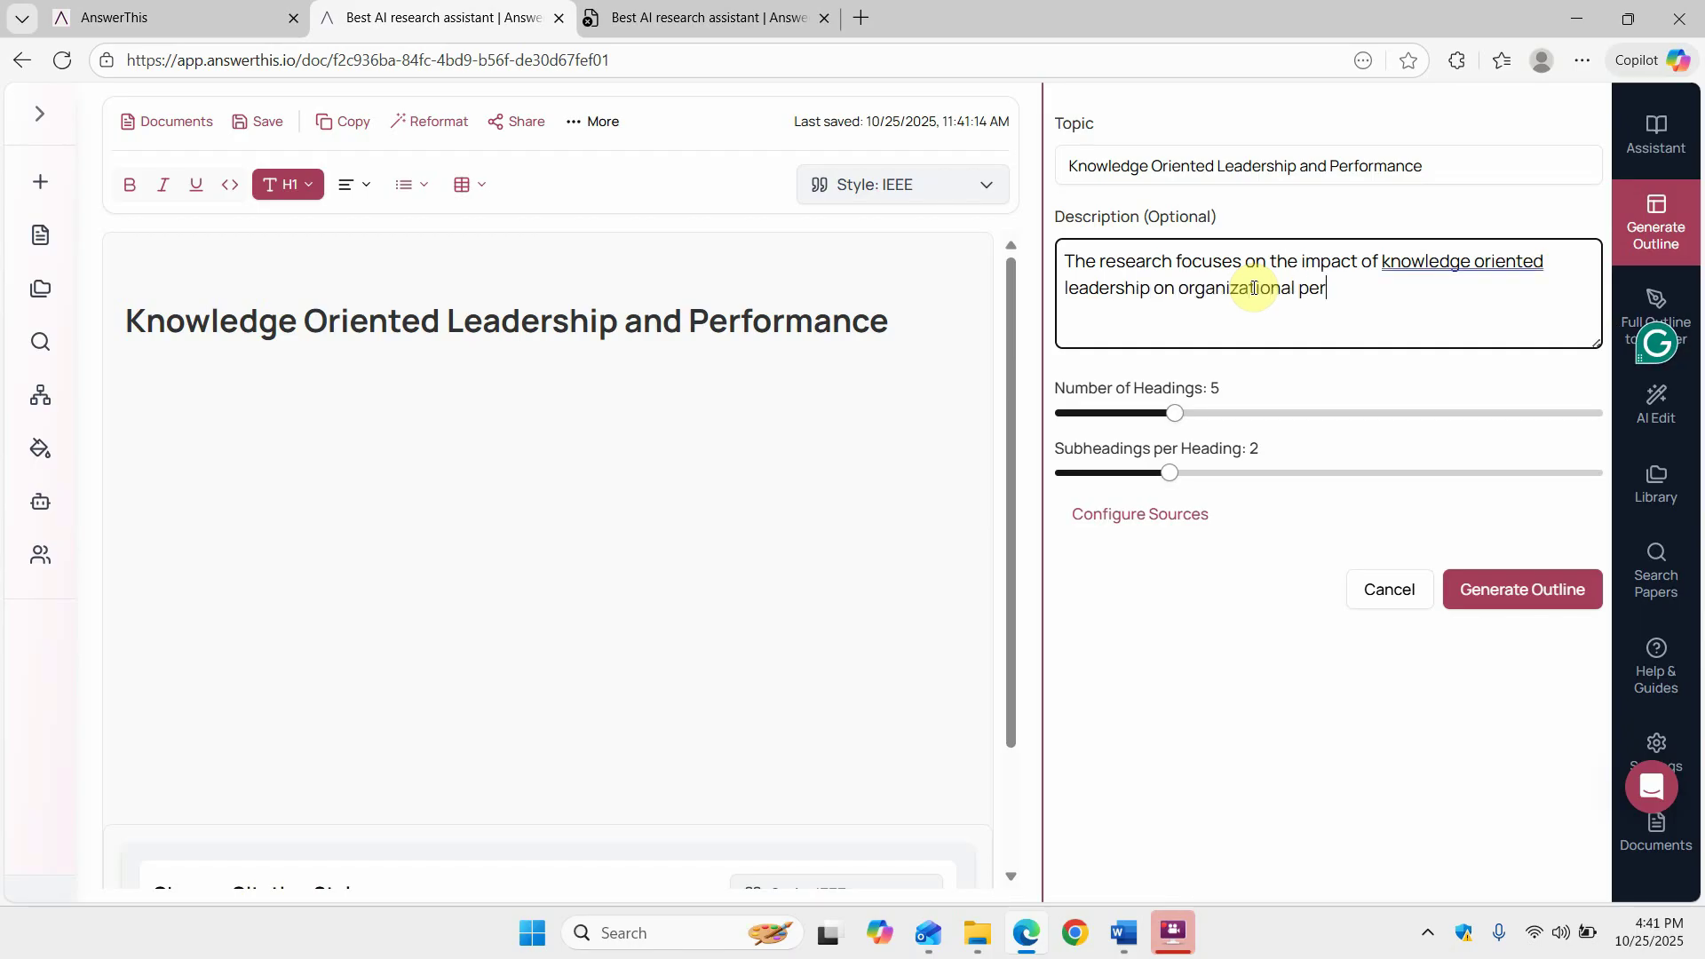
{"action": "type", "text": "."}
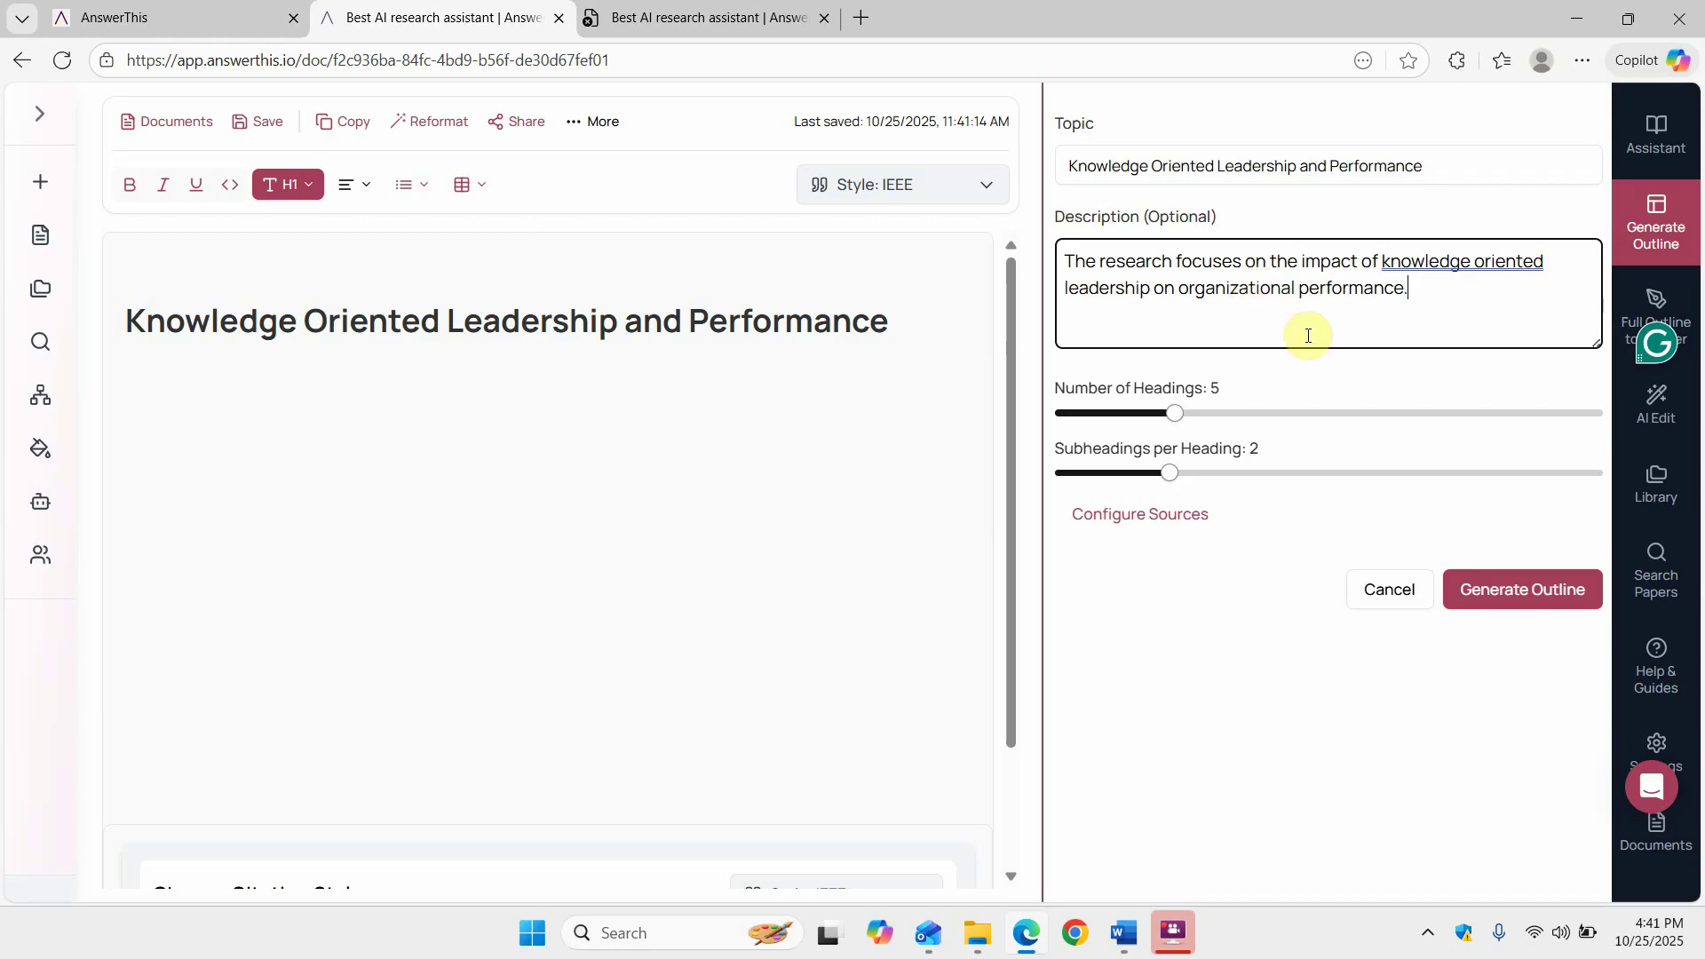
{"action": "mouse_move", "coordinate": [1461, 262]}
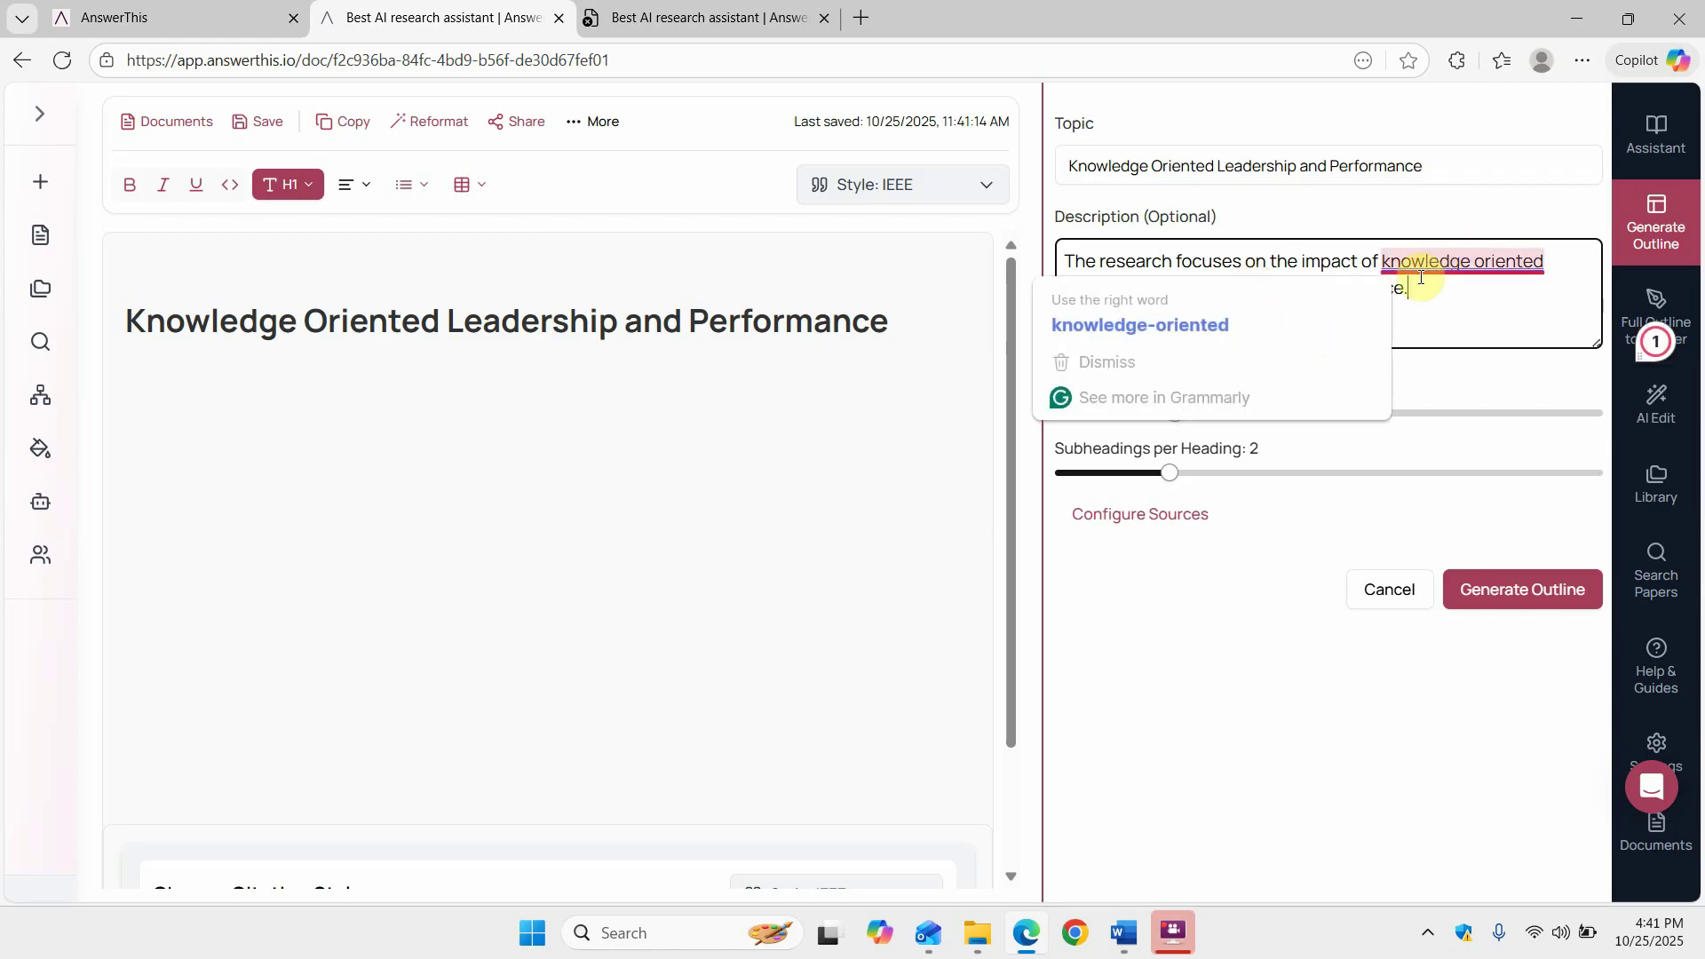
{"action": "left_click", "coordinate": [1275, 322]}
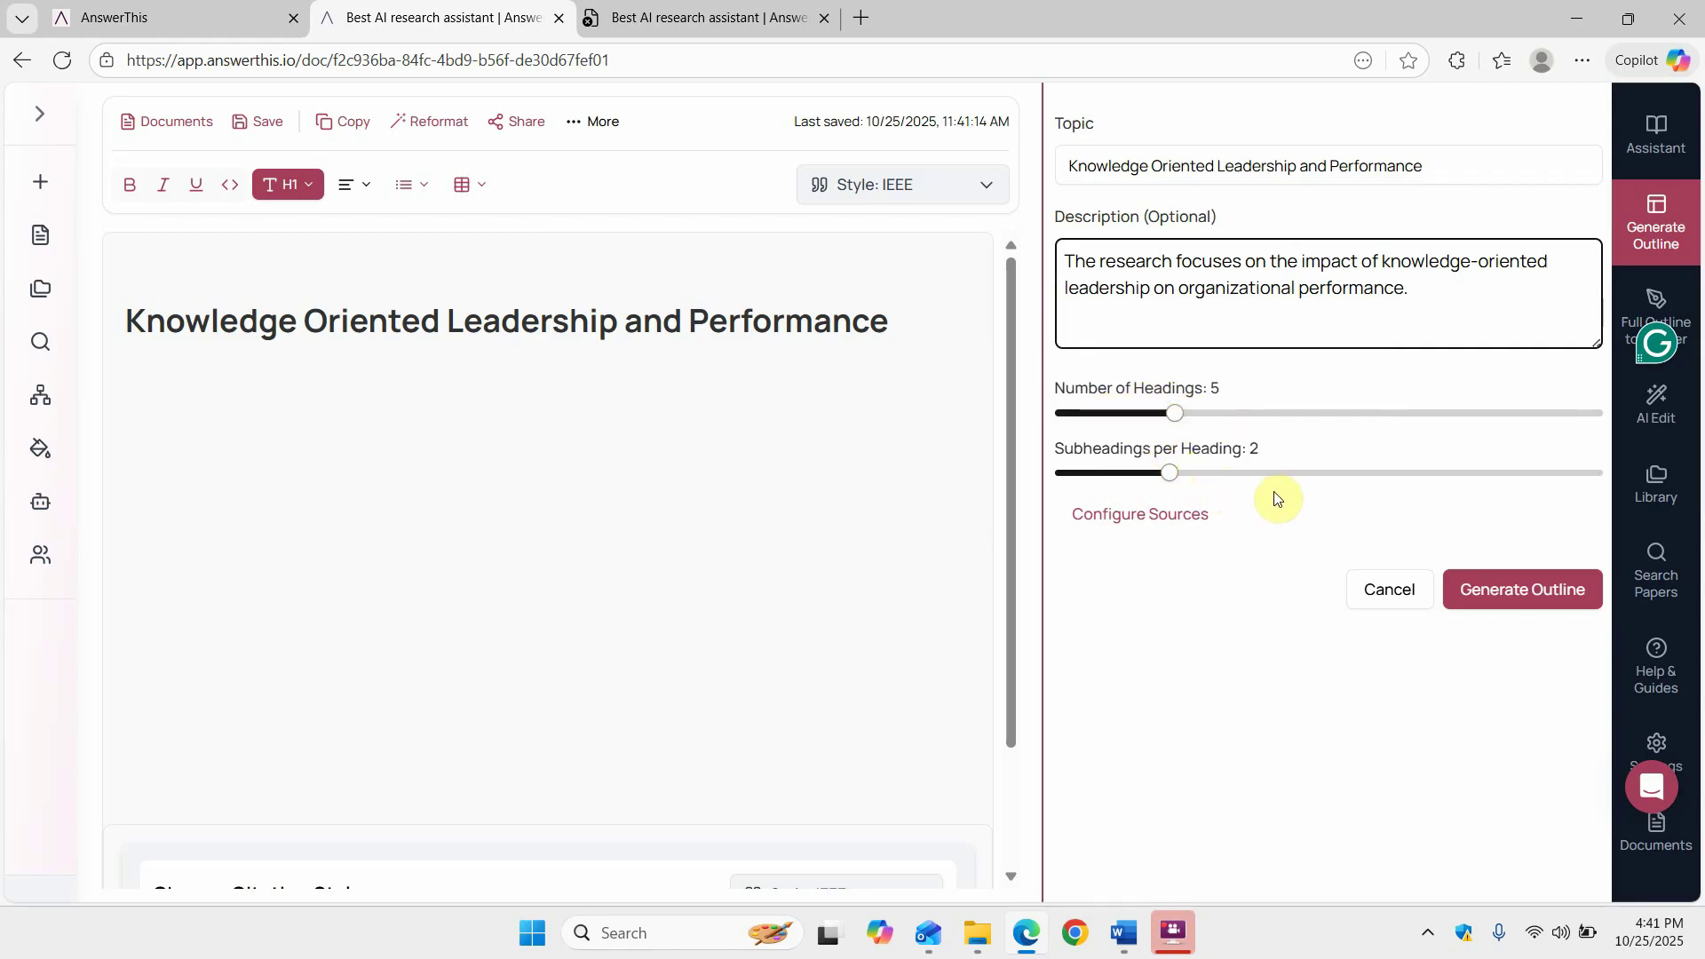
Generate the outline from the topic and description and replace the document content with it.
{"action": "left_click", "coordinate": [1507, 601]}
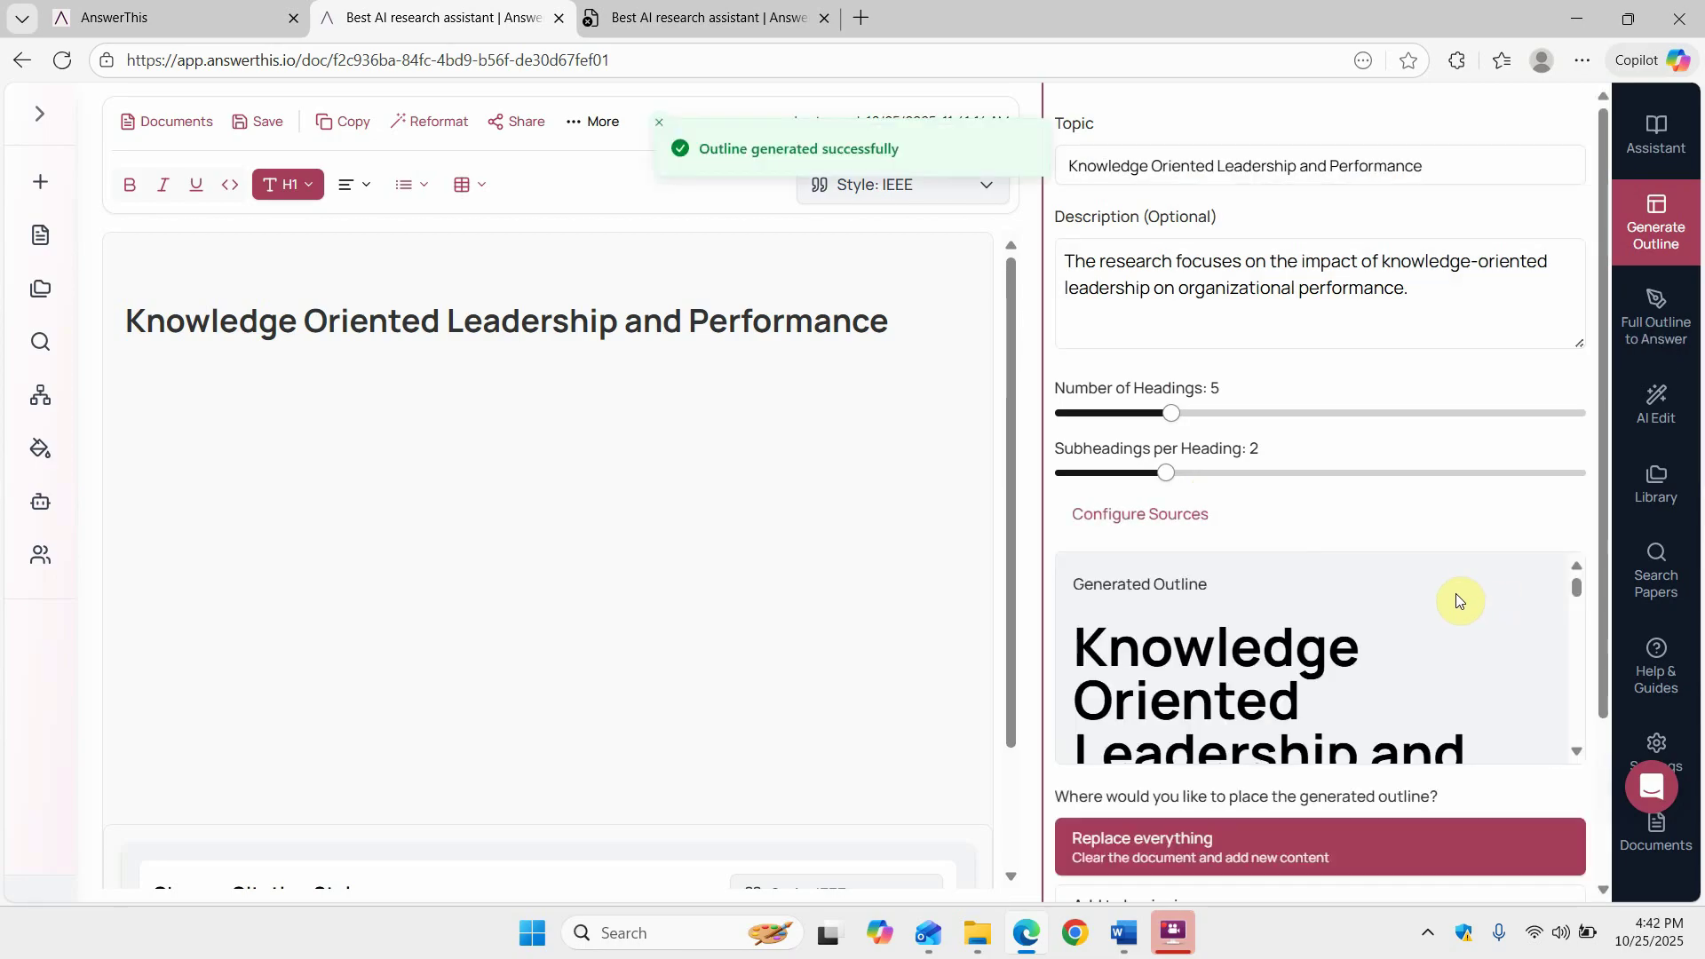
{"action": "scroll", "coordinate": [1455, 593], "scroll_direction": "down", "scroll_amount": 2}
{"action": "scroll", "coordinate": [1455, 592], "scroll_direction": "down", "scroll_amount": 3}
{"action": "scroll", "coordinate": [1456, 593], "scroll_direction": "down", "scroll_amount": 2}
{"action": "scroll", "coordinate": [1455, 592], "scroll_direction": "down", "scroll_amount": 2}
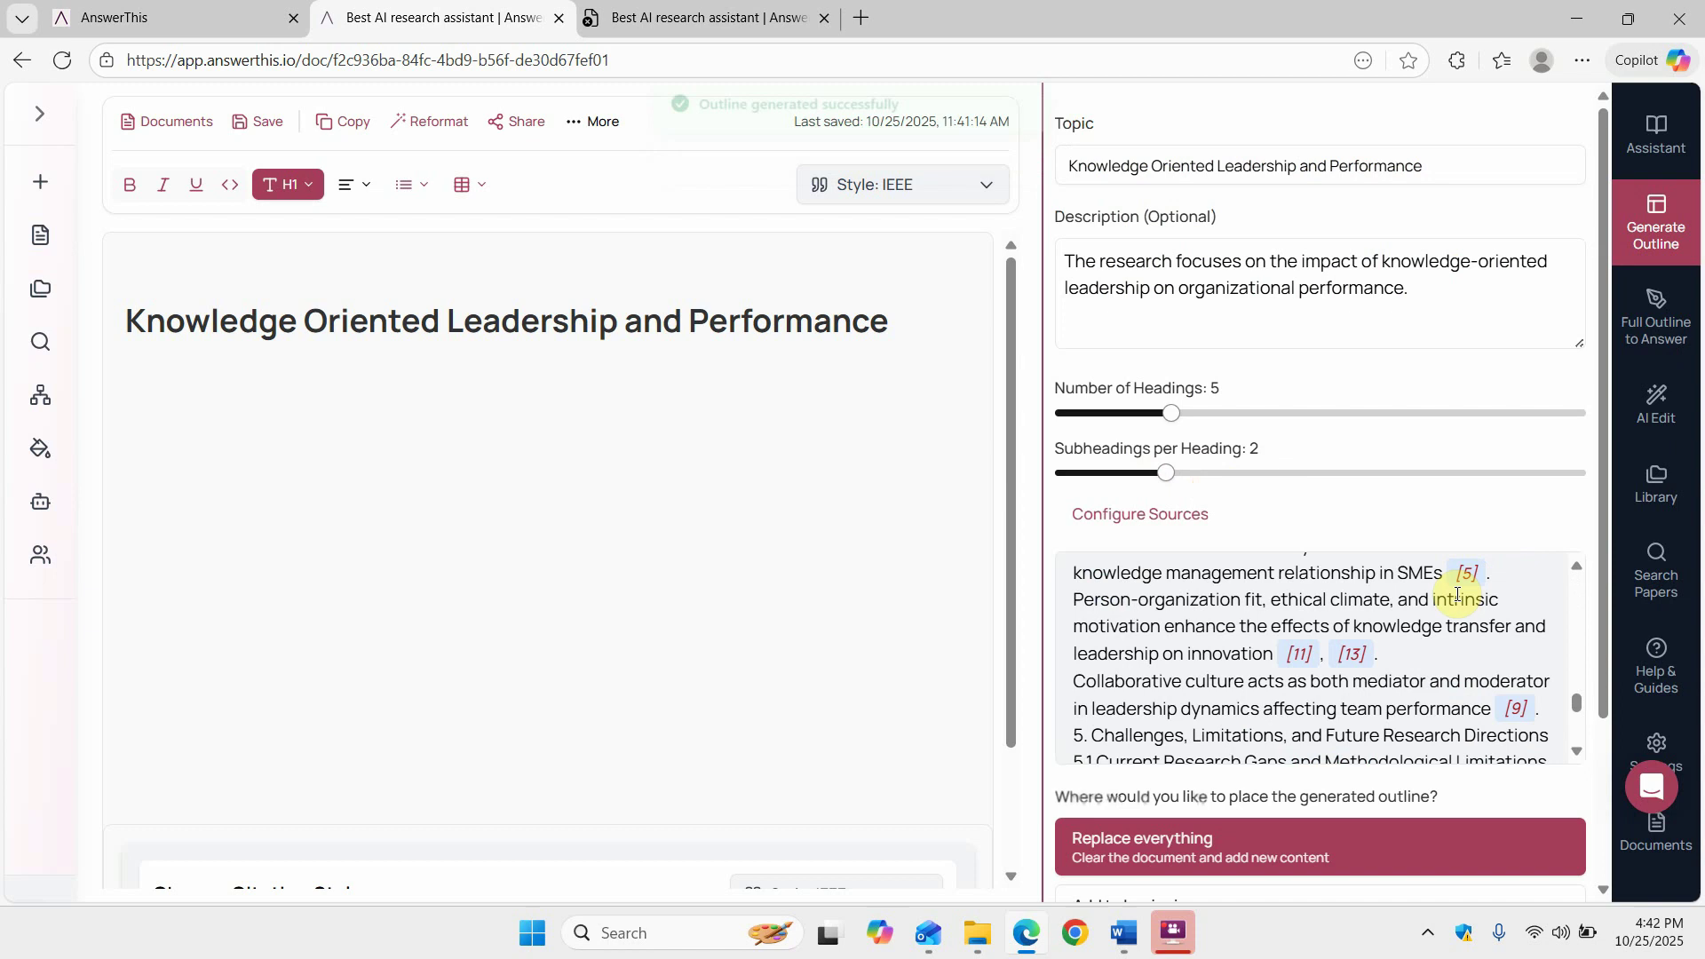
{"action": "scroll", "coordinate": [1456, 593], "scroll_direction": "down", "scroll_amount": 2}
{"action": "scroll", "coordinate": [1455, 593], "scroll_direction": "down", "scroll_amount": 2}
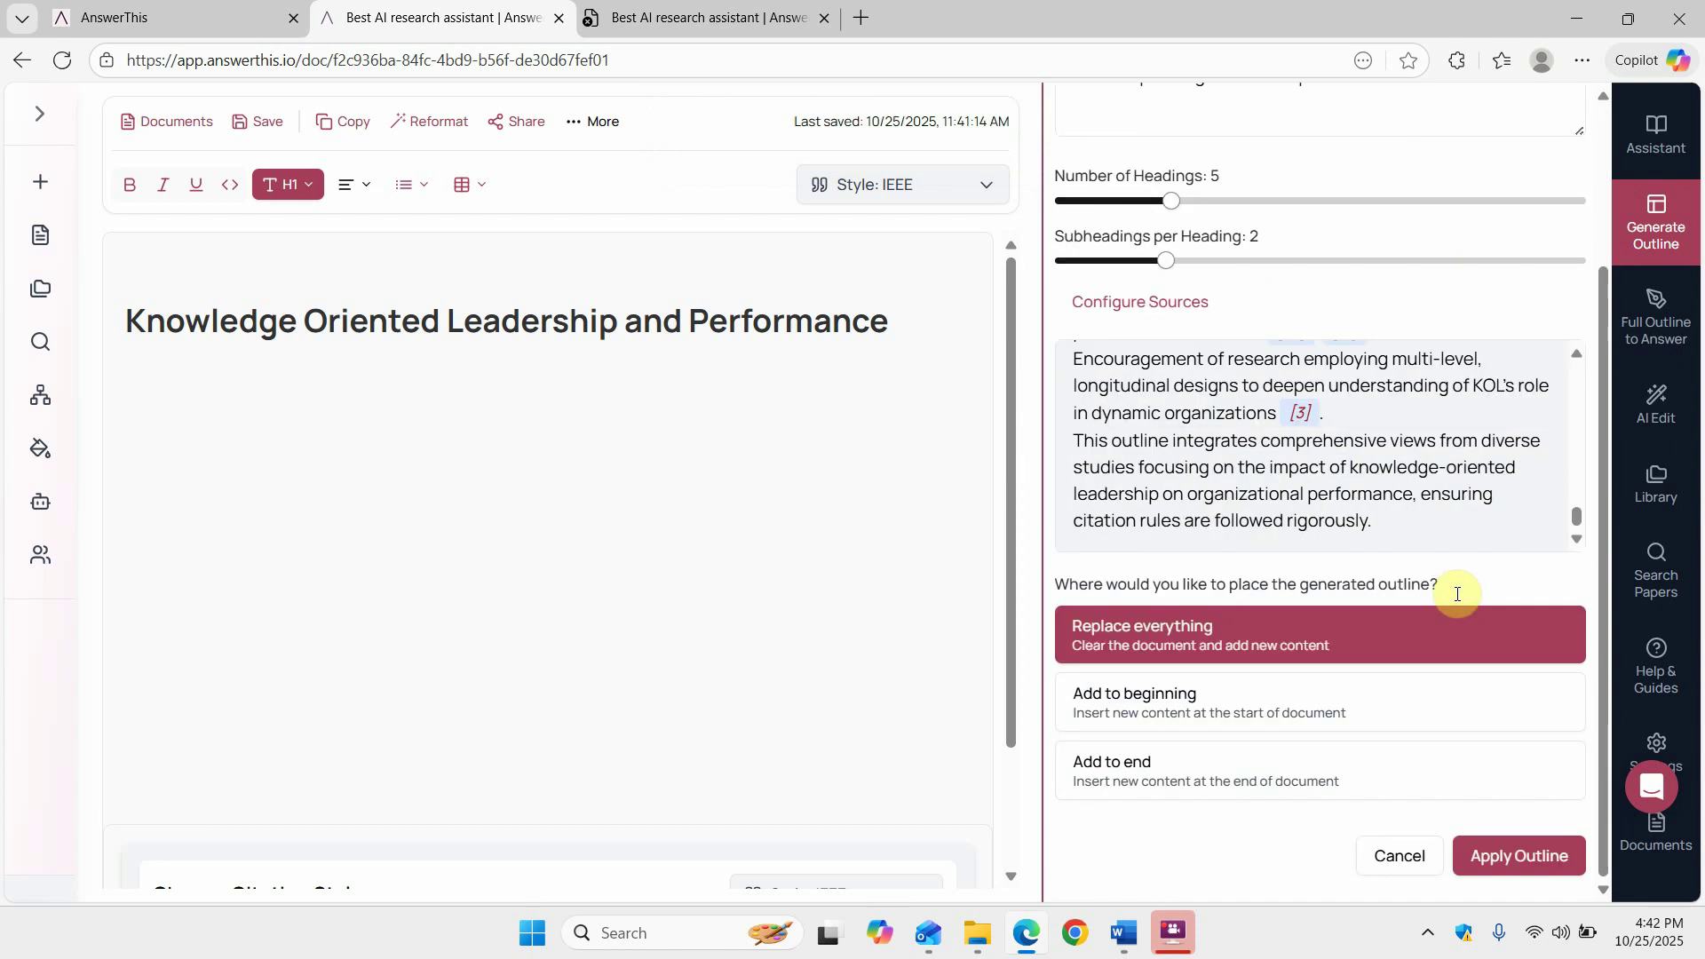
{"action": "left_click", "coordinate": [1523, 854]}
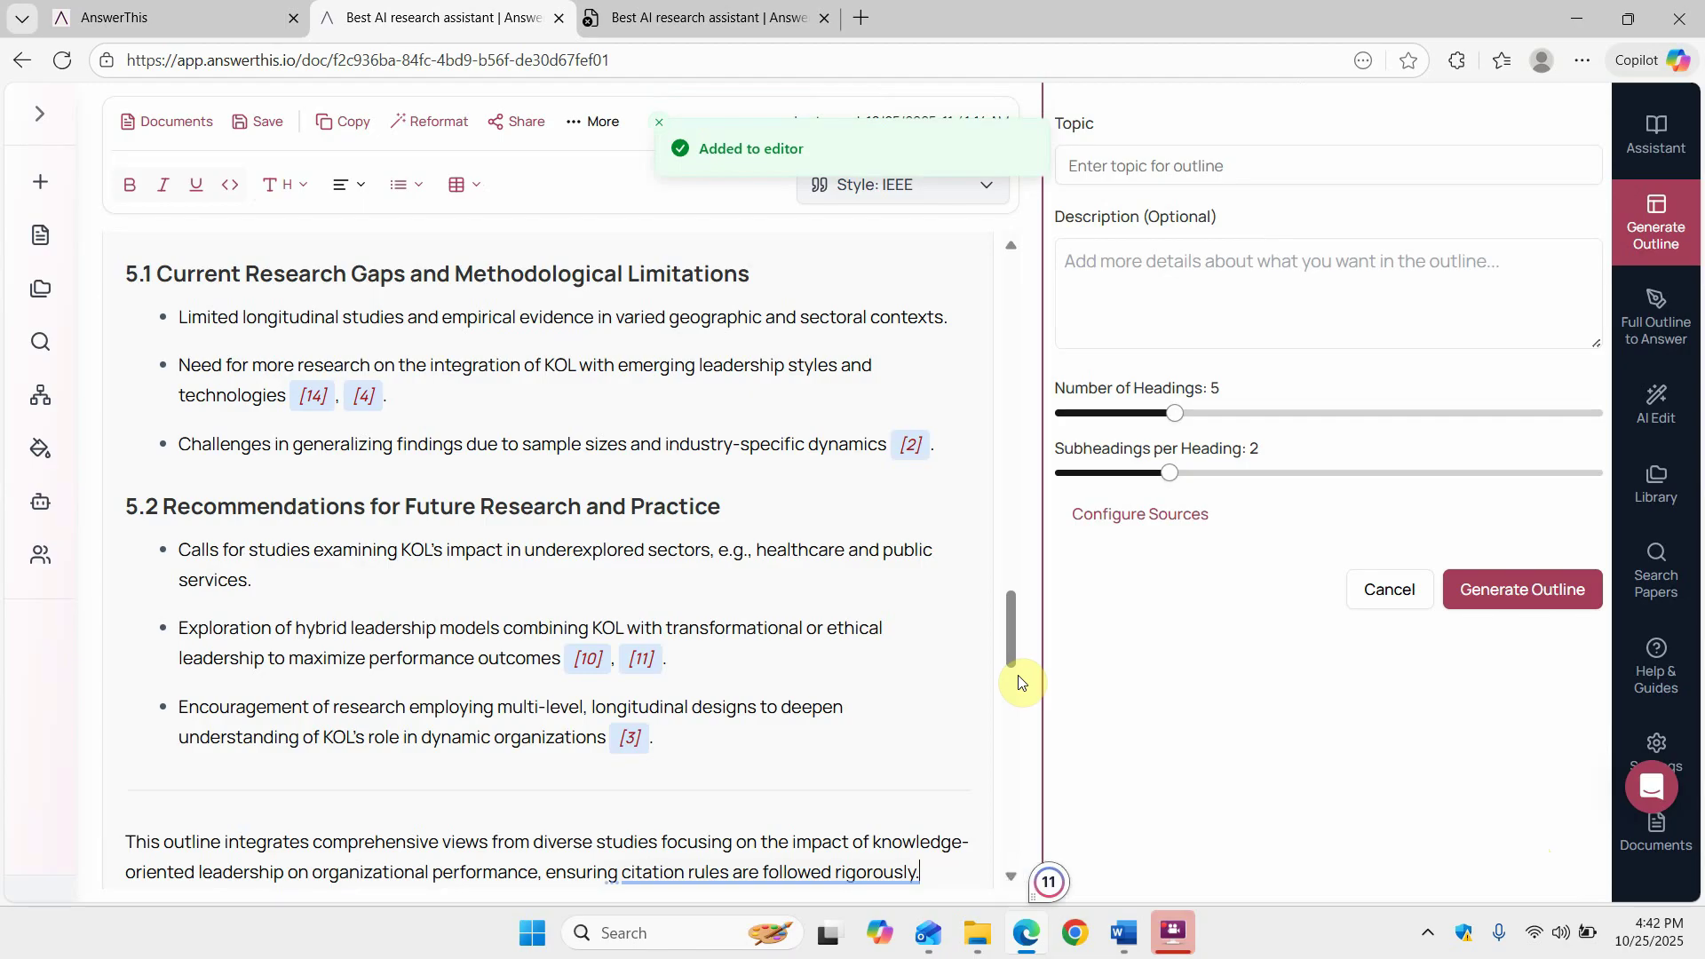
{"action": "scroll", "coordinate": [593, 403], "scroll_direction": "up", "scroll_amount": 3}
{"action": "scroll", "coordinate": [593, 404], "scroll_direction": "up", "scroll_amount": 4}
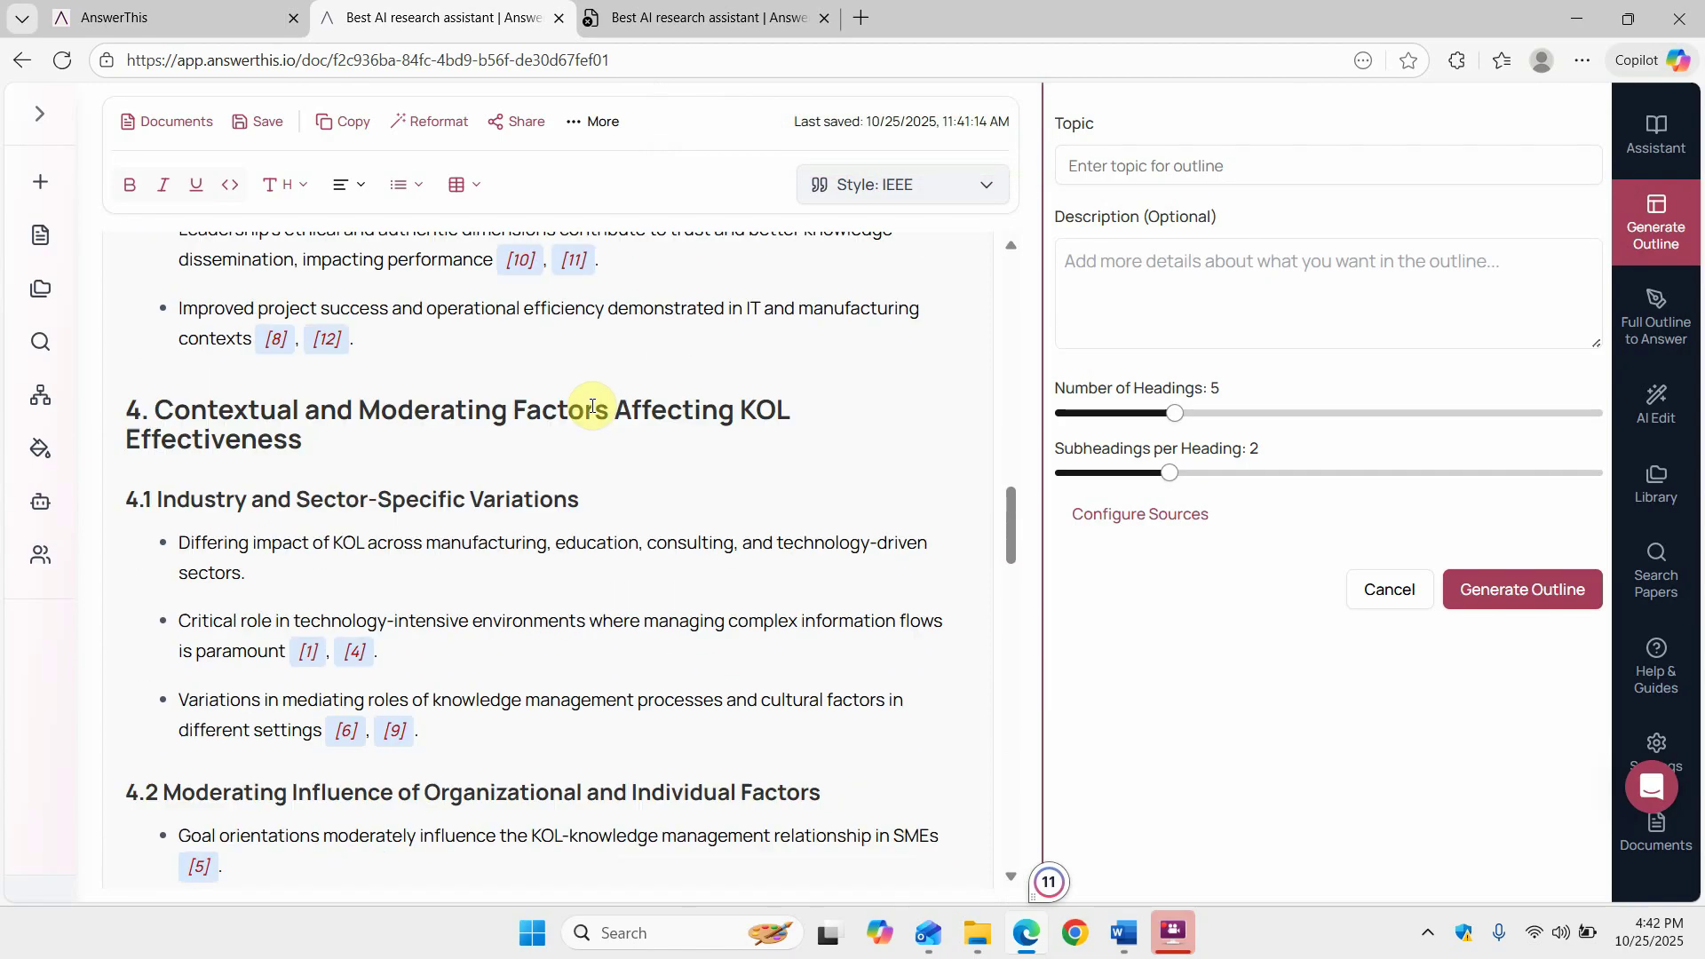
{"action": "scroll", "coordinate": [592, 404], "scroll_direction": "up", "scroll_amount": 3}
{"action": "scroll", "coordinate": [592, 403], "scroll_direction": "up", "scroll_amount": 2}
{"action": "scroll", "coordinate": [593, 403], "scroll_direction": "up", "scroll_amount": 3}
{"action": "scroll", "coordinate": [592, 405], "scroll_direction": "up", "scroll_amount": 3}
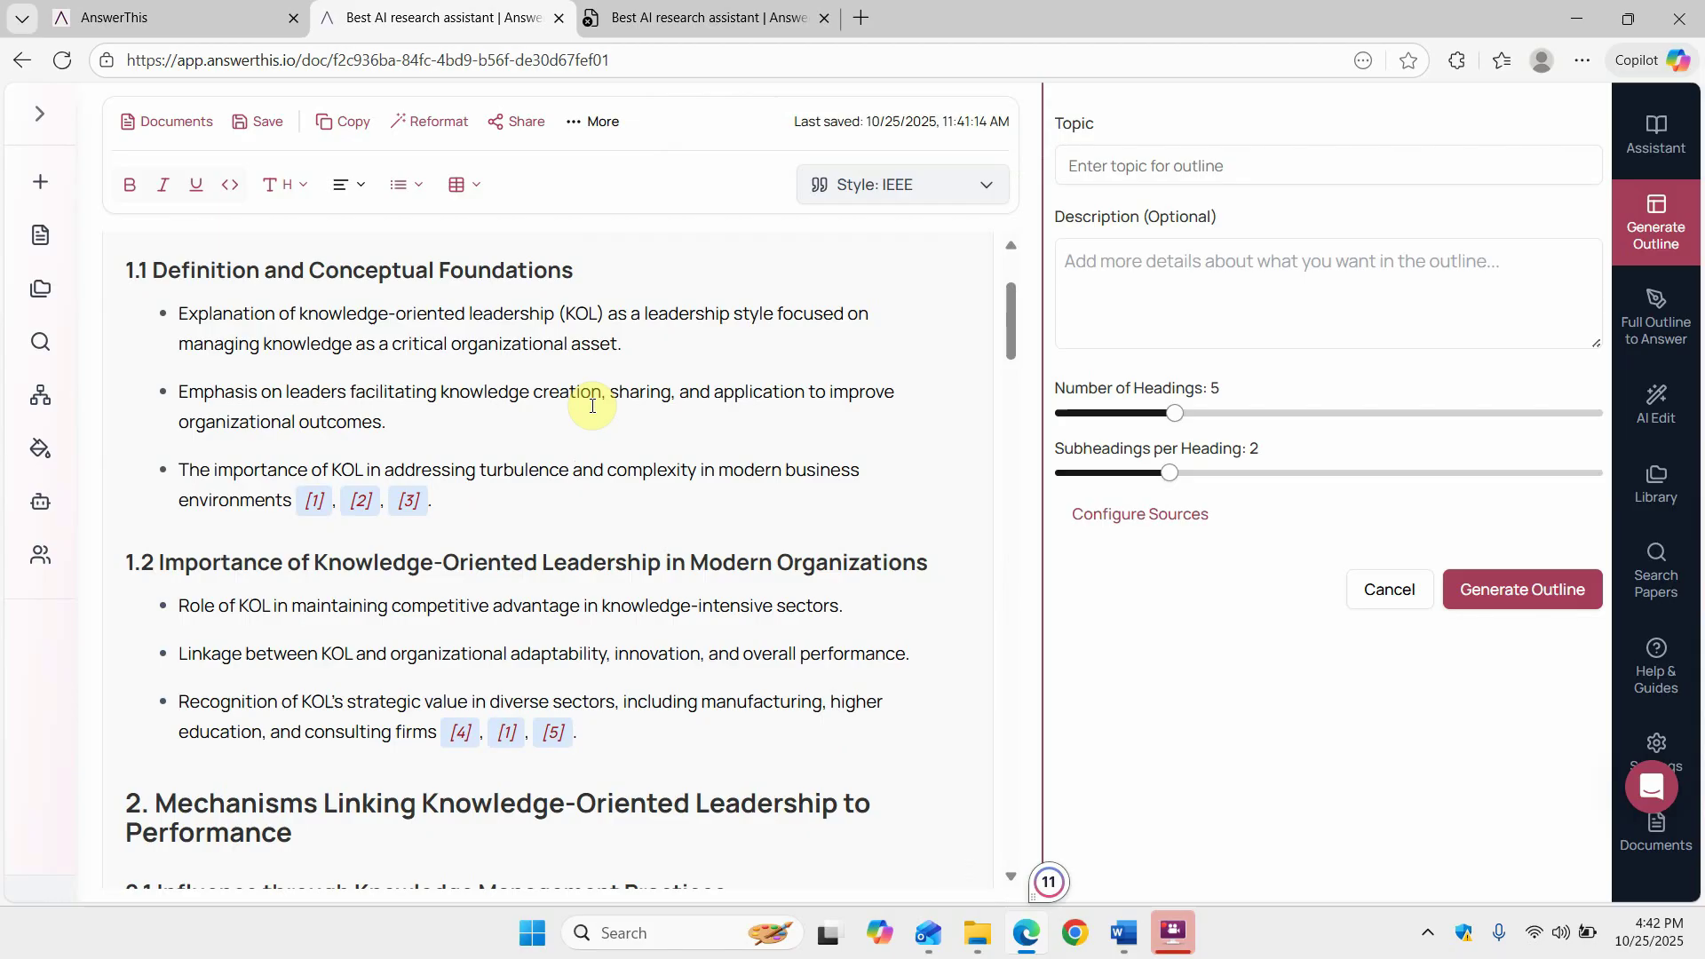
{"action": "scroll", "coordinate": [593, 405], "scroll_direction": "up", "scroll_amount": 2}
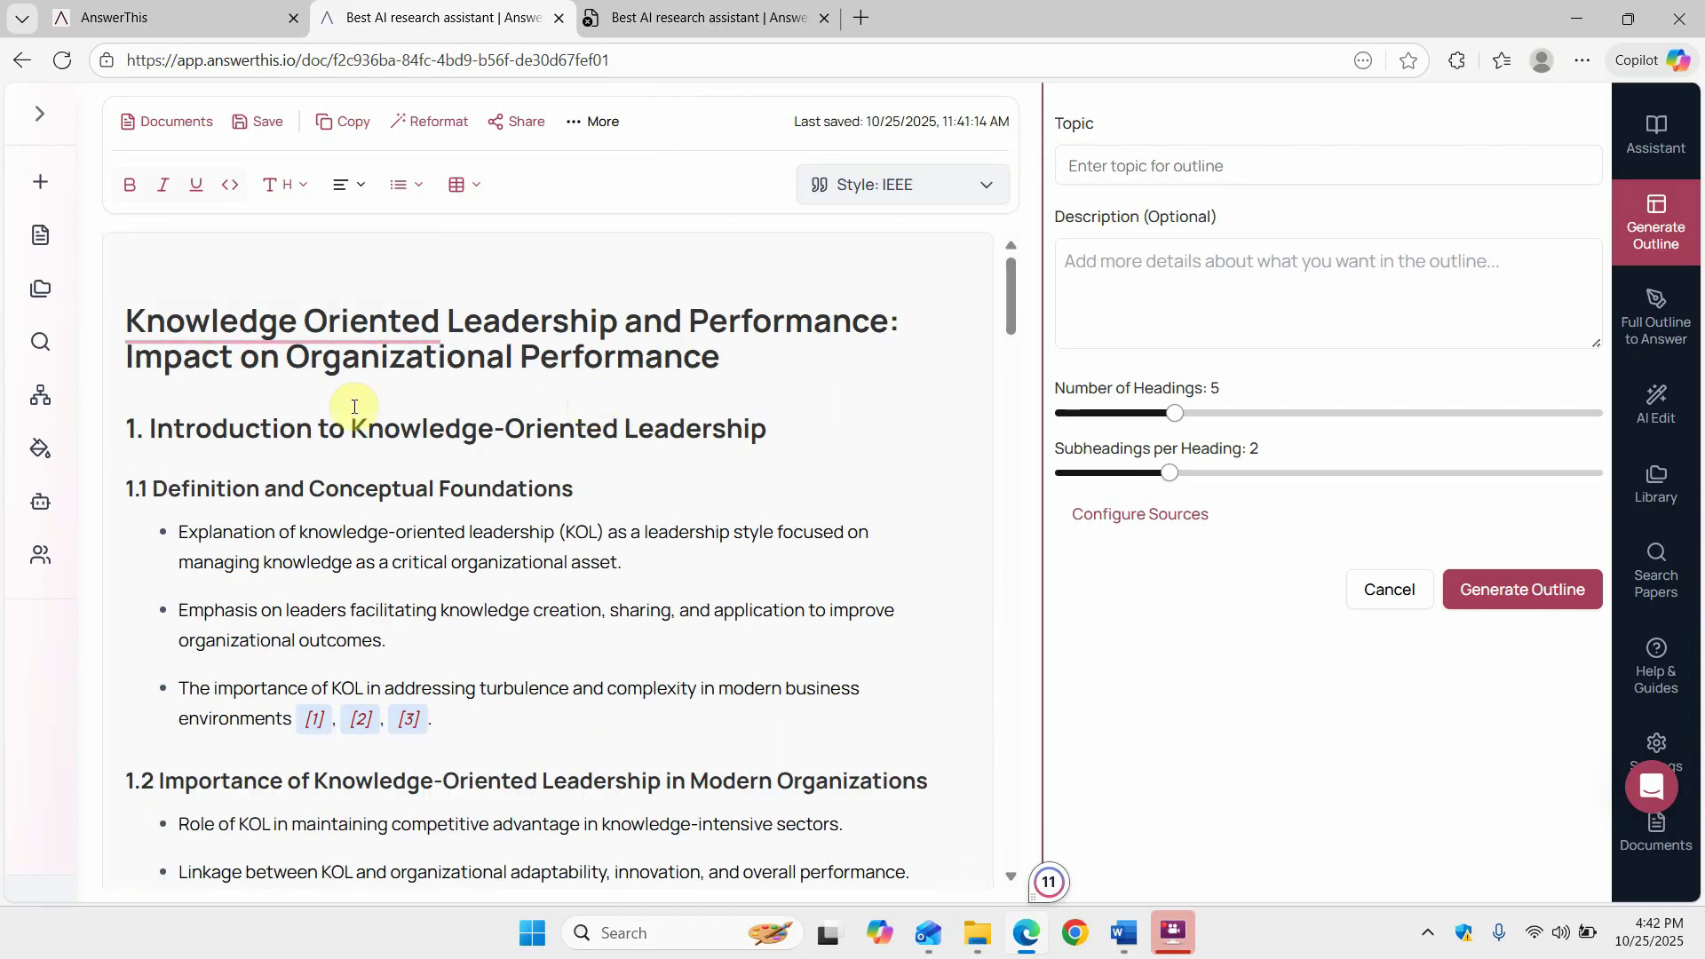
{"action": "left_click", "coordinate": [358, 323]}
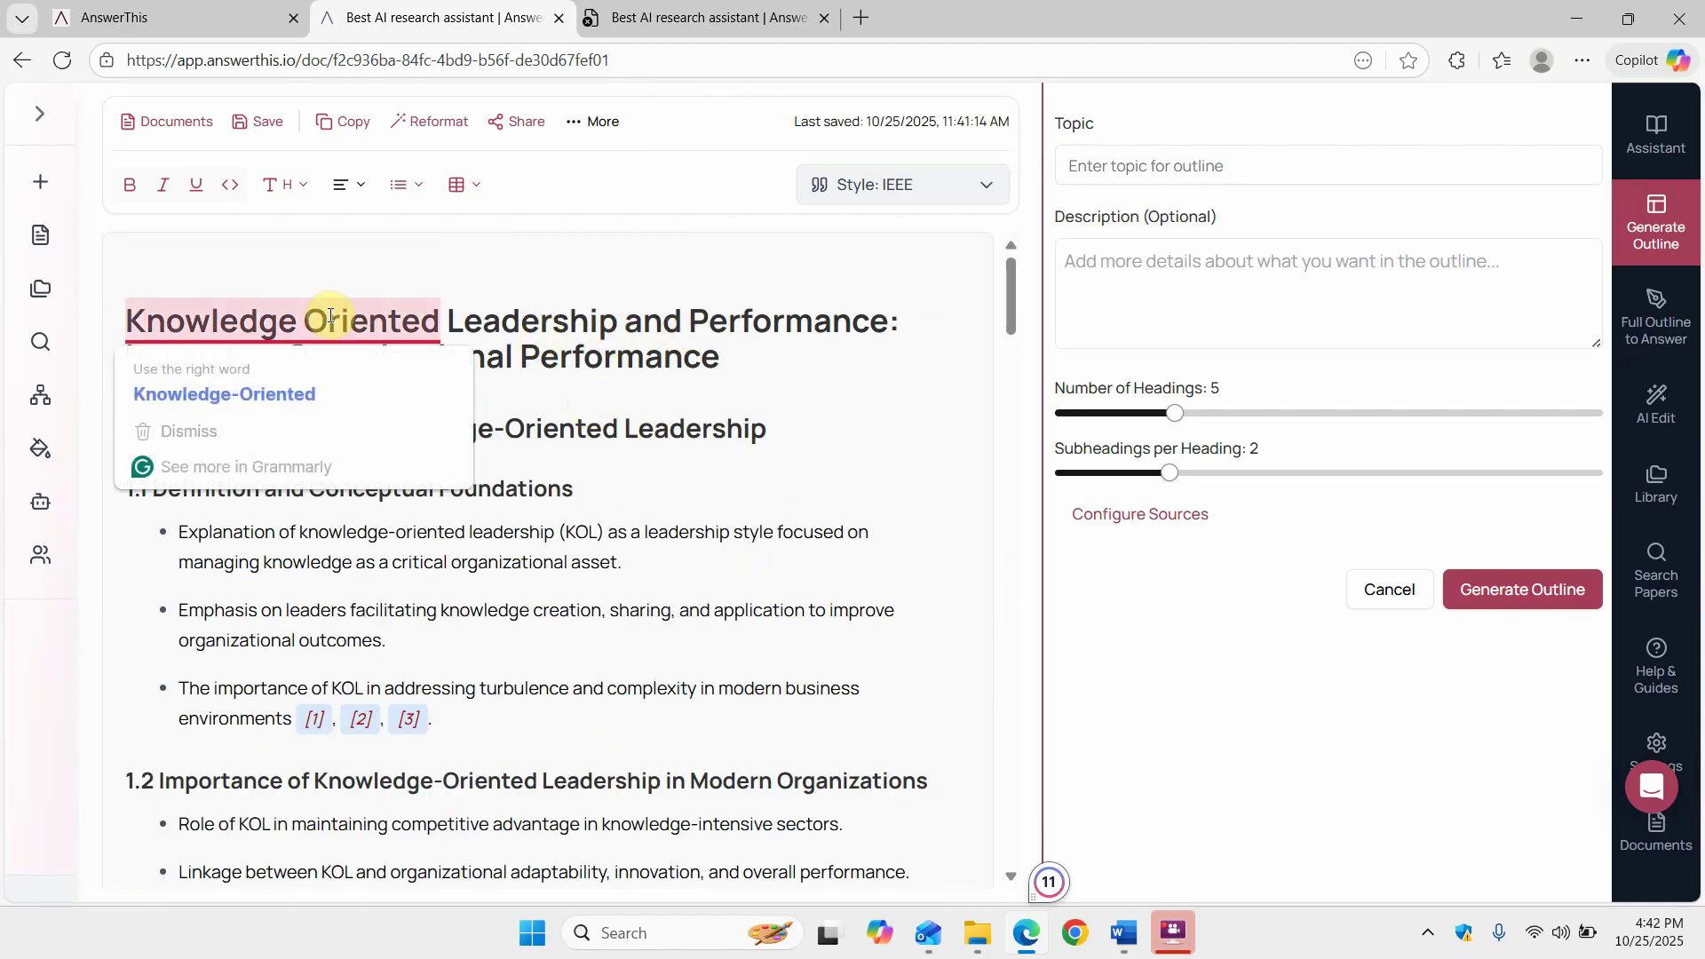
{"action": "left_click", "coordinate": [331, 366]}
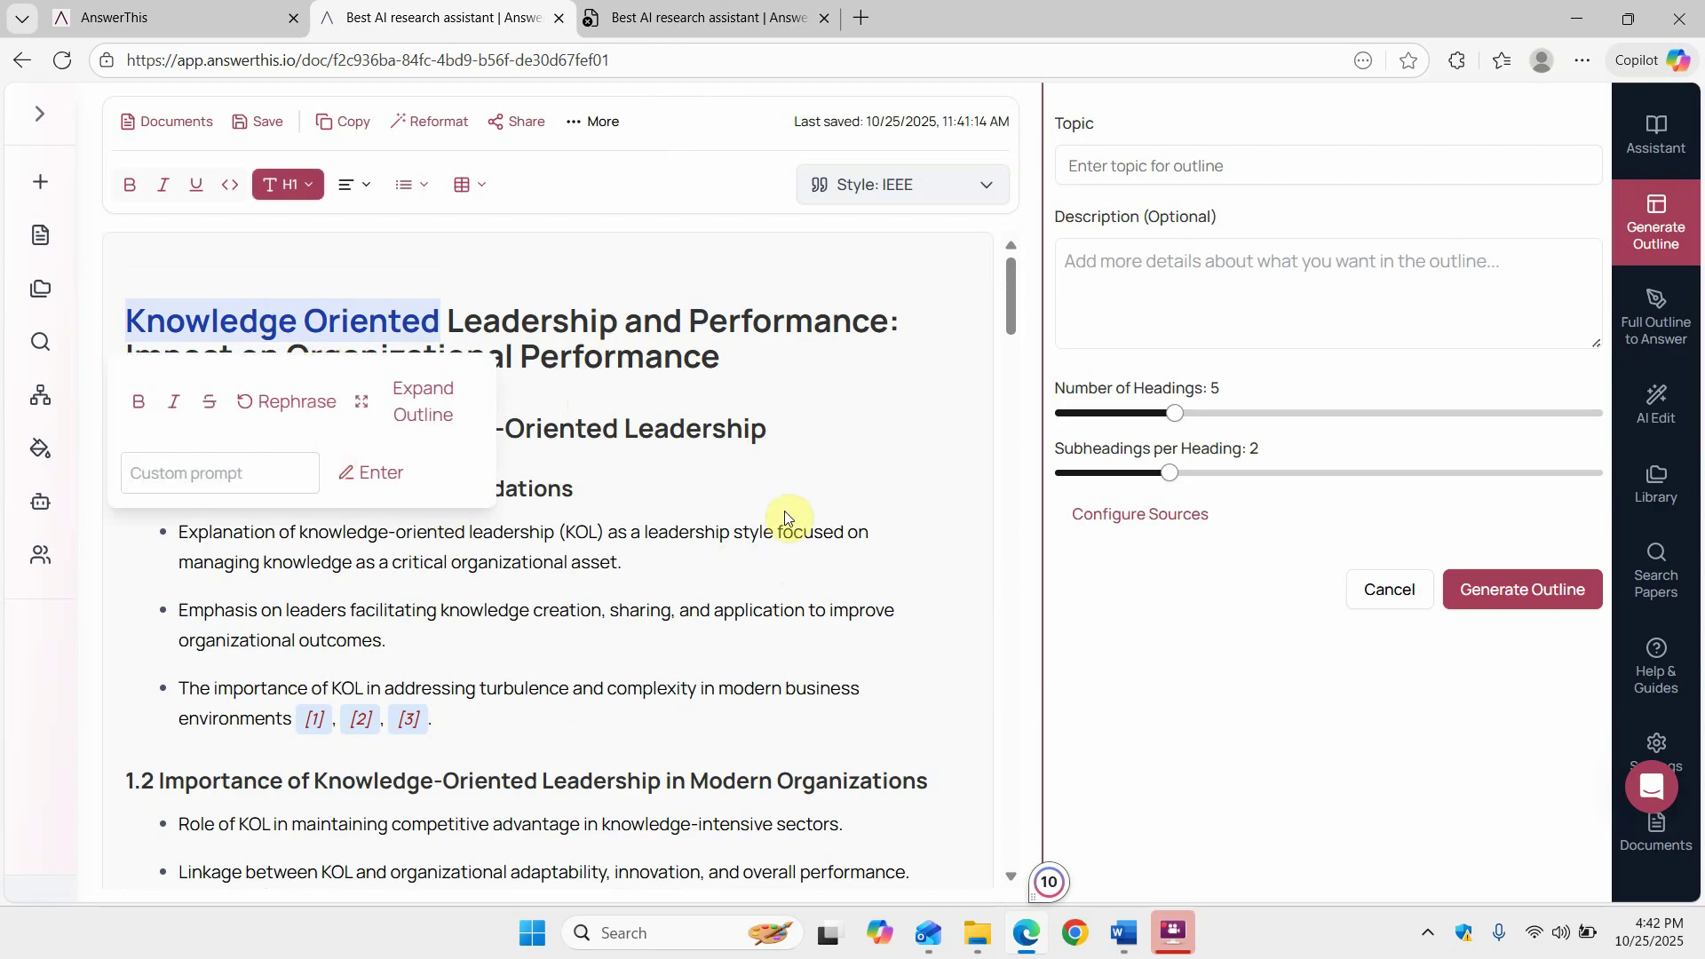
{"action": "scroll", "coordinate": [612, 592], "scroll_direction": "down", "scroll_amount": 2}
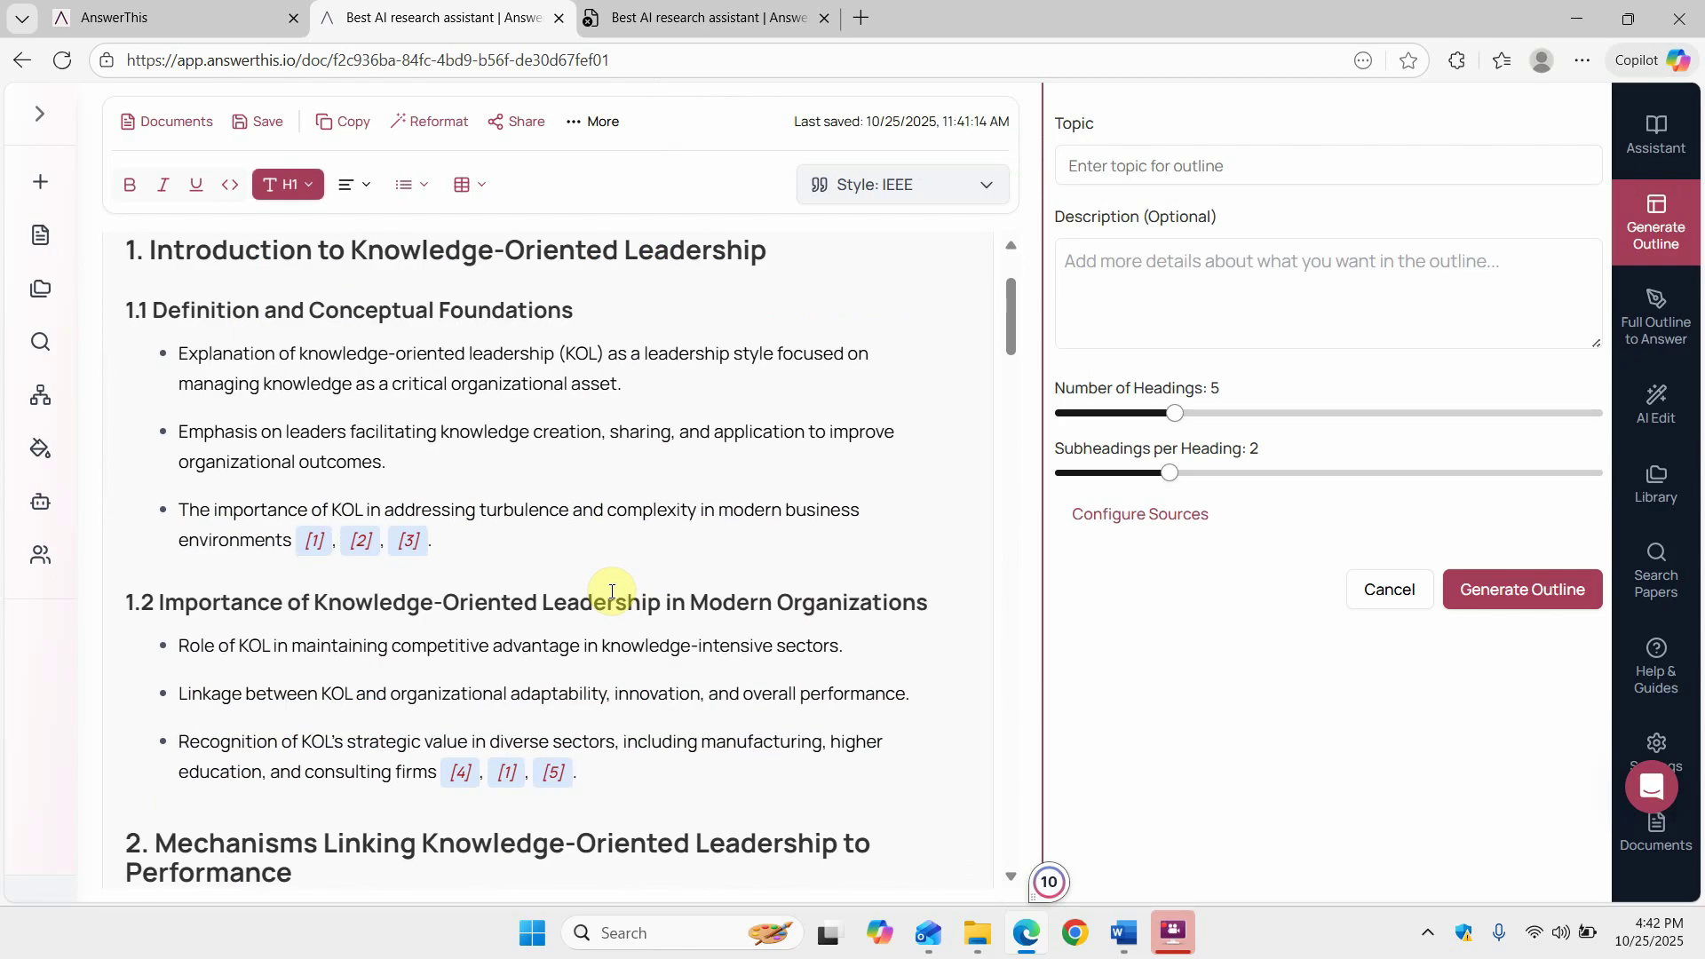
{"action": "scroll", "coordinate": [611, 591], "scroll_direction": "down", "scroll_amount": 2}
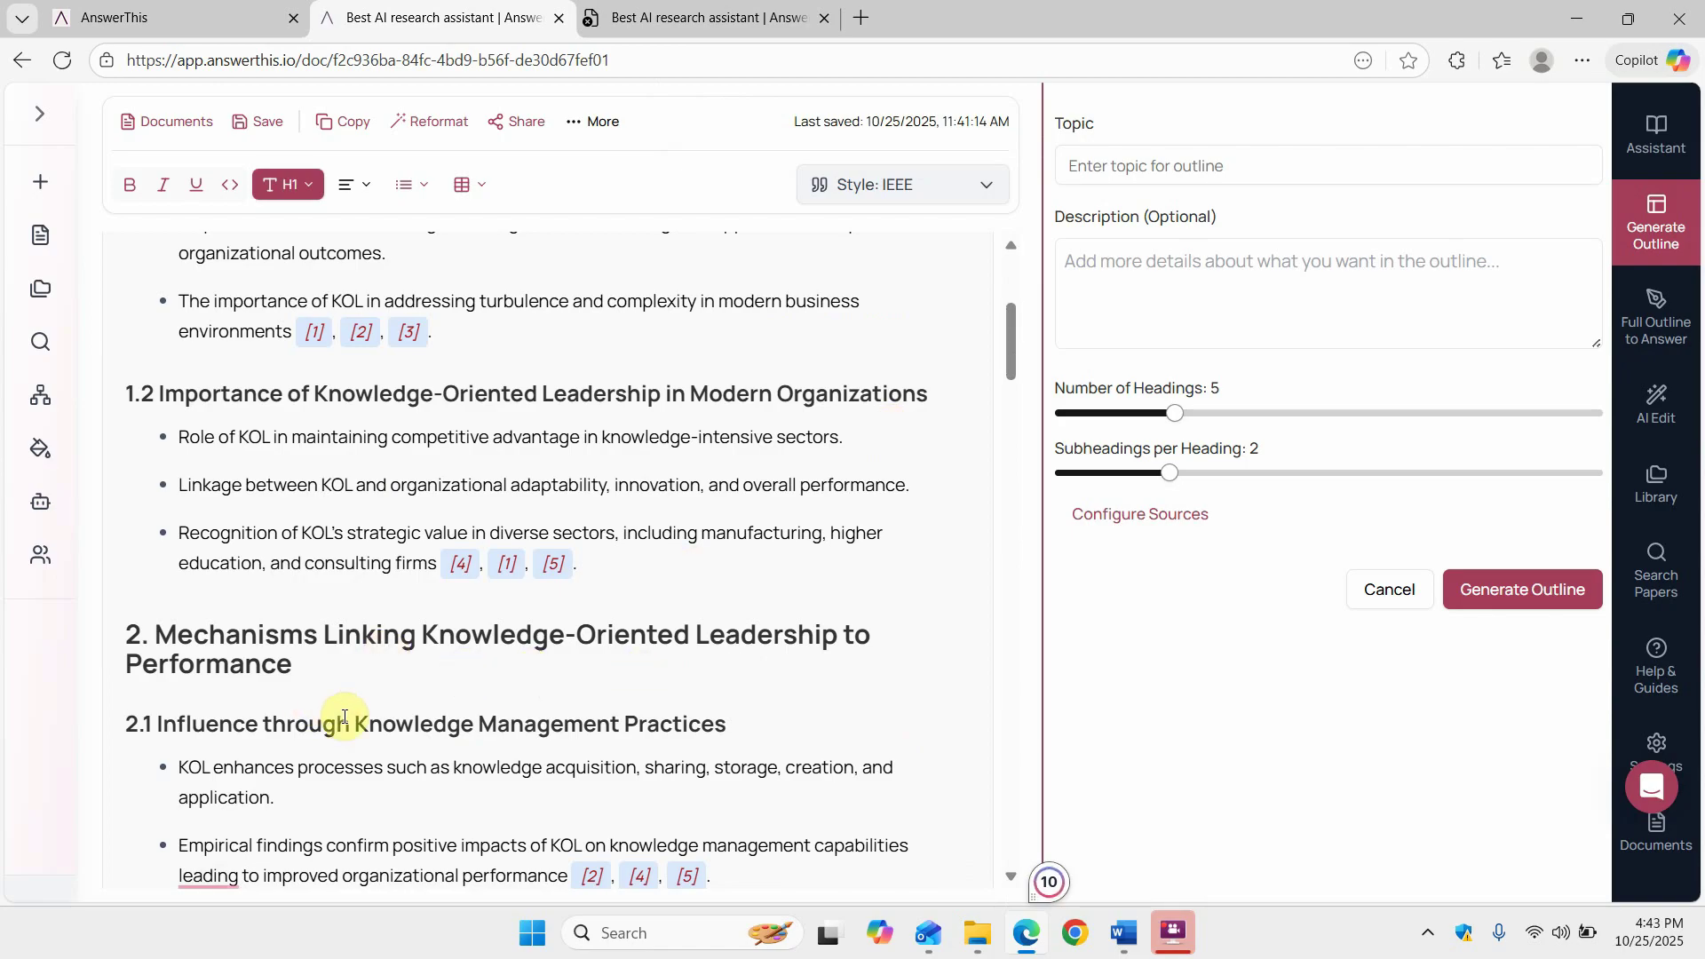
{"action": "scroll", "coordinate": [347, 721], "scroll_direction": "down", "scroll_amount": 2}
{"action": "scroll", "coordinate": [378, 726], "scroll_direction": "down", "scroll_amount": 1}
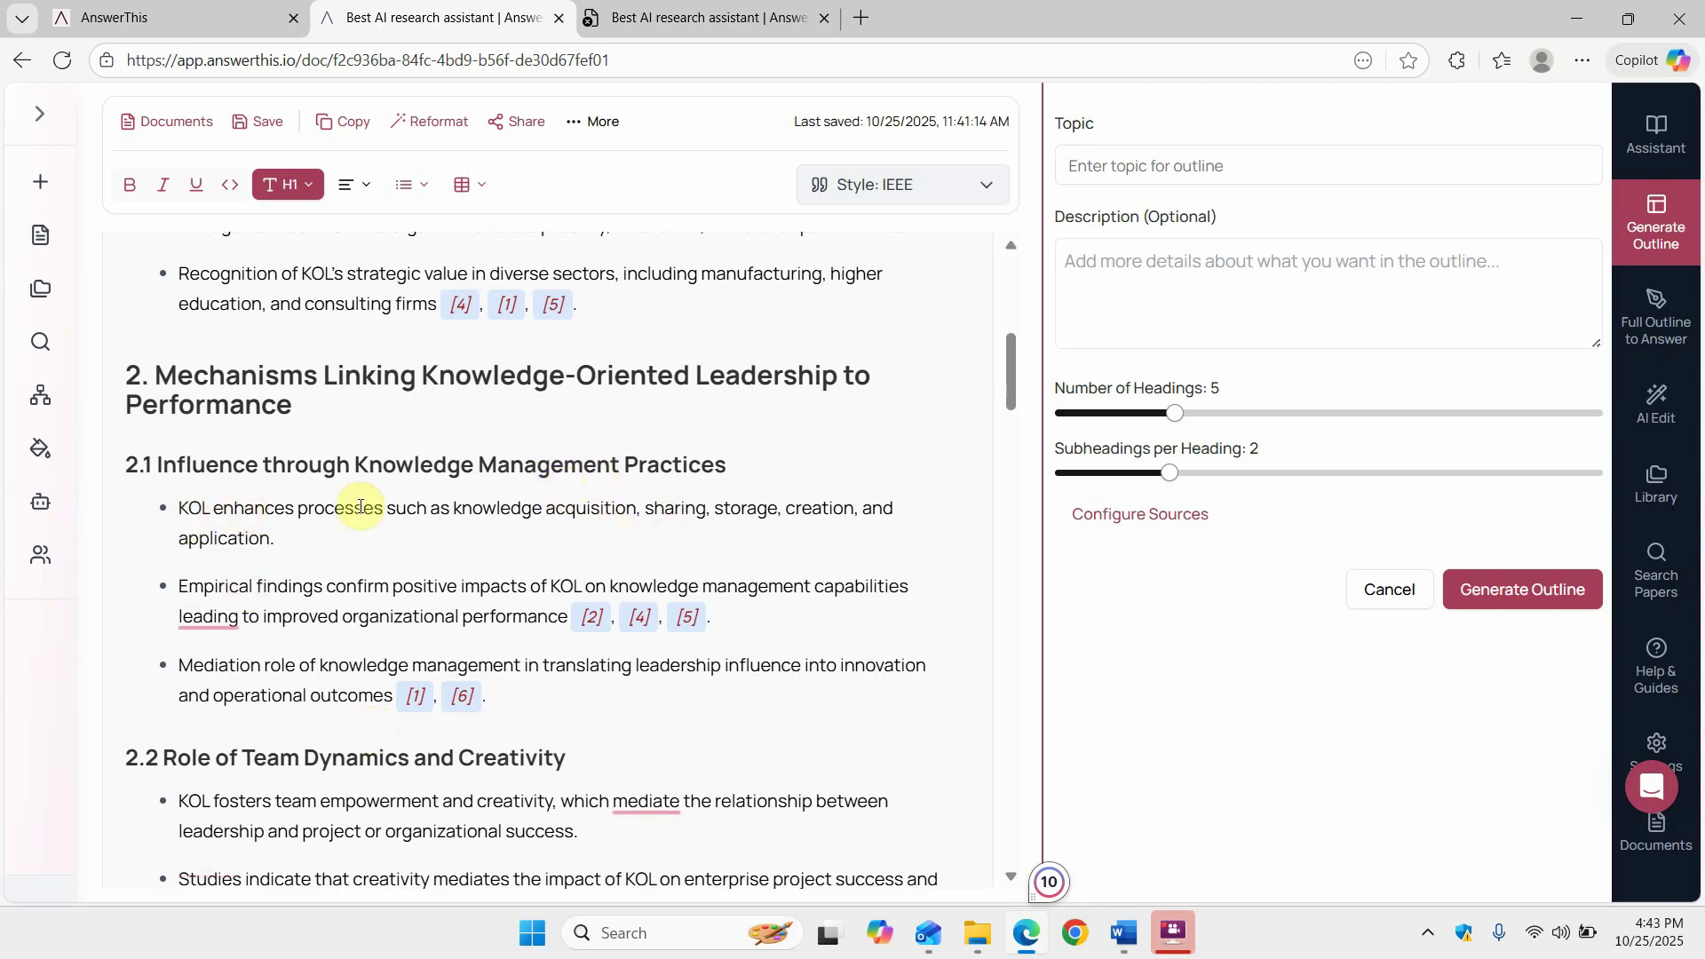
Switch the document's citation style from IEEE to APA.
{"action": "left_click", "coordinate": [987, 193]}
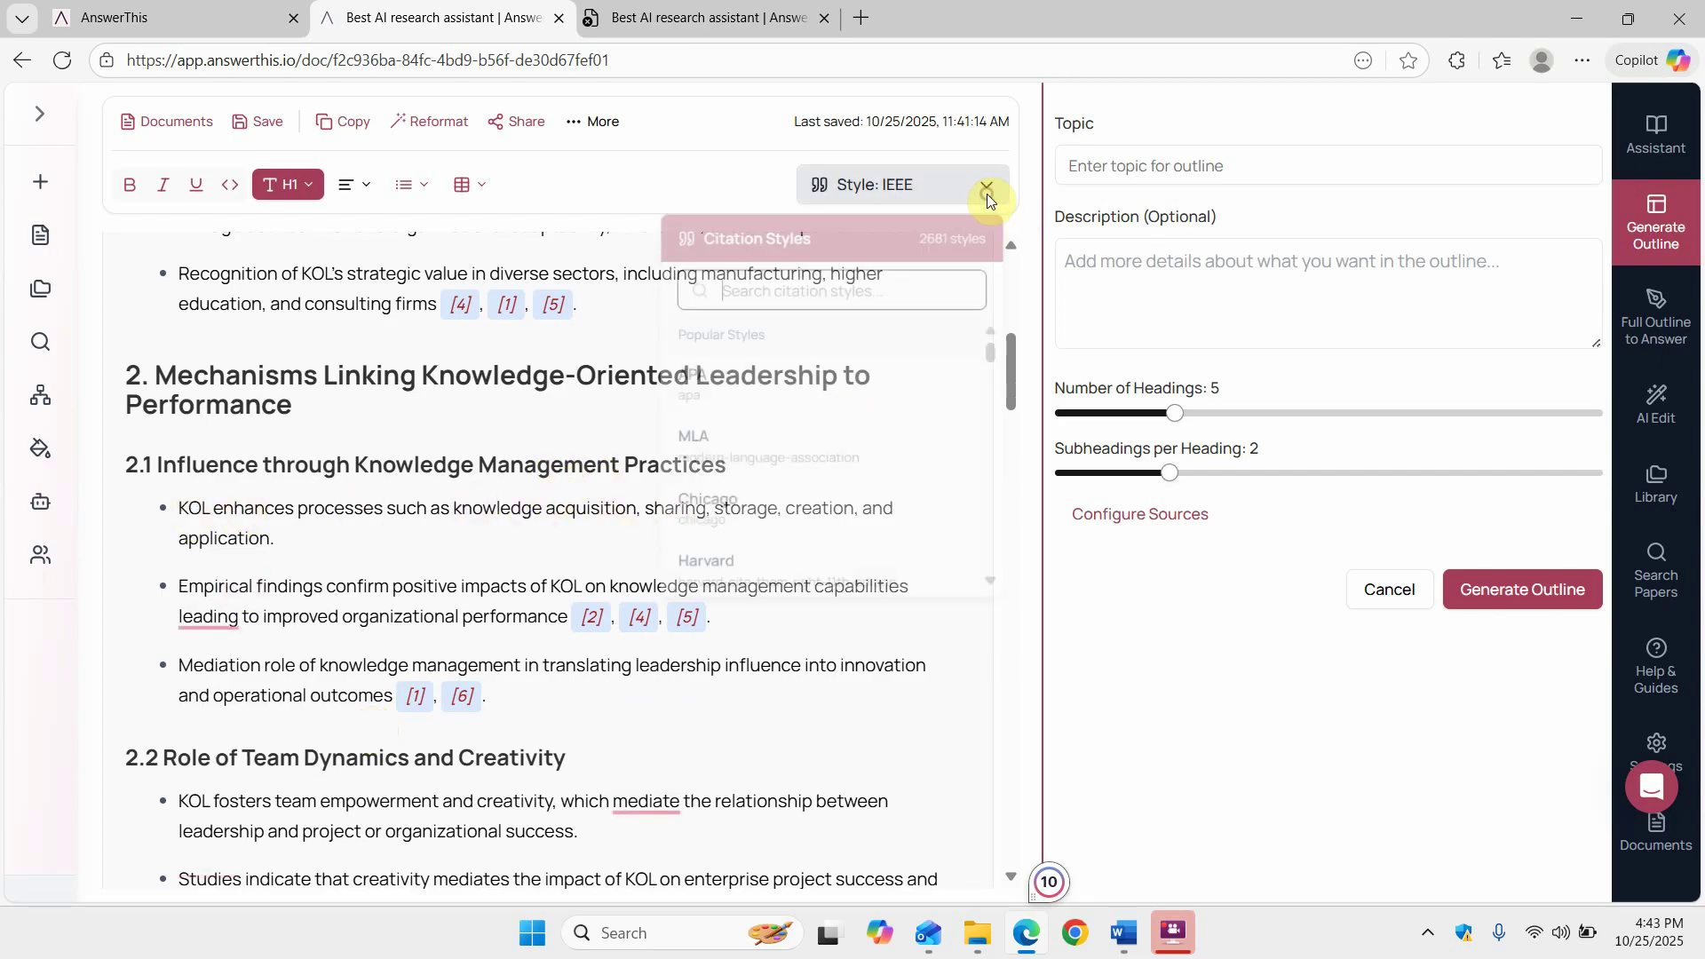
{"action": "left_click", "coordinate": [715, 401]}
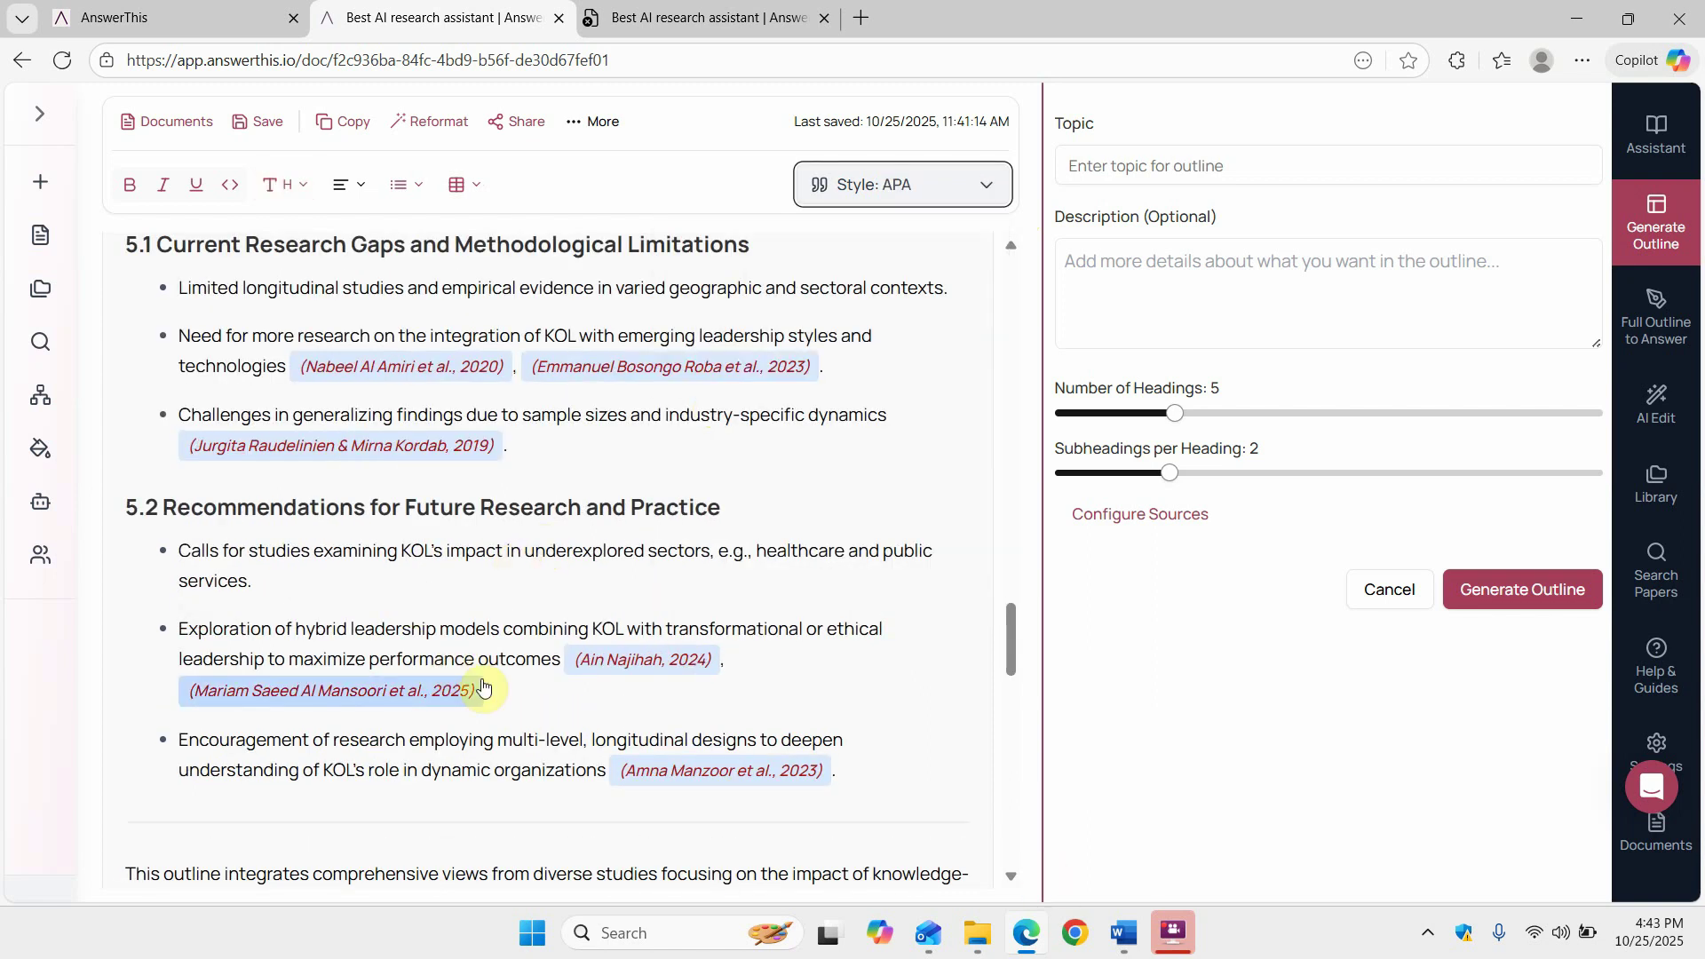
{"action": "scroll", "coordinate": [602, 704], "scroll_direction": "down", "scroll_amount": 1}
{"action": "scroll", "coordinate": [604, 706], "scroll_direction": "down", "scroll_amount": 2}
{"action": "scroll", "coordinate": [607, 706], "scroll_direction": "down", "scroll_amount": 1}
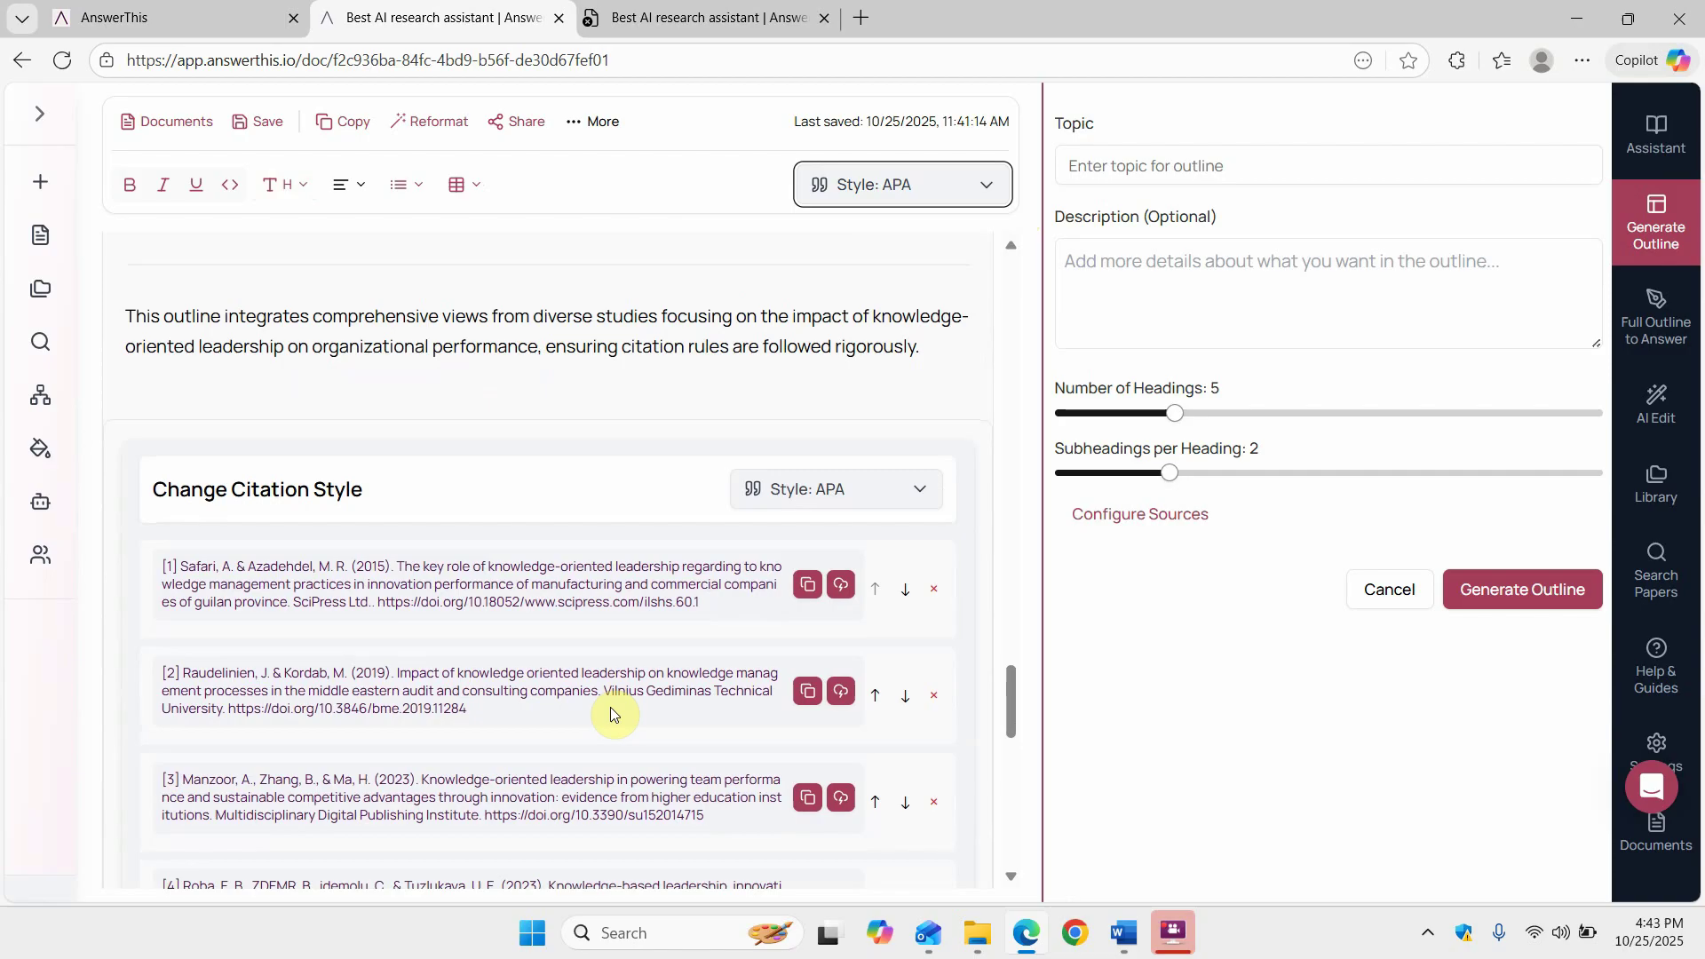
{"action": "scroll", "coordinate": [520, 713], "scroll_direction": "up", "scroll_amount": 2}
{"action": "scroll", "coordinate": [510, 719], "scroll_direction": "up", "scroll_amount": 2}
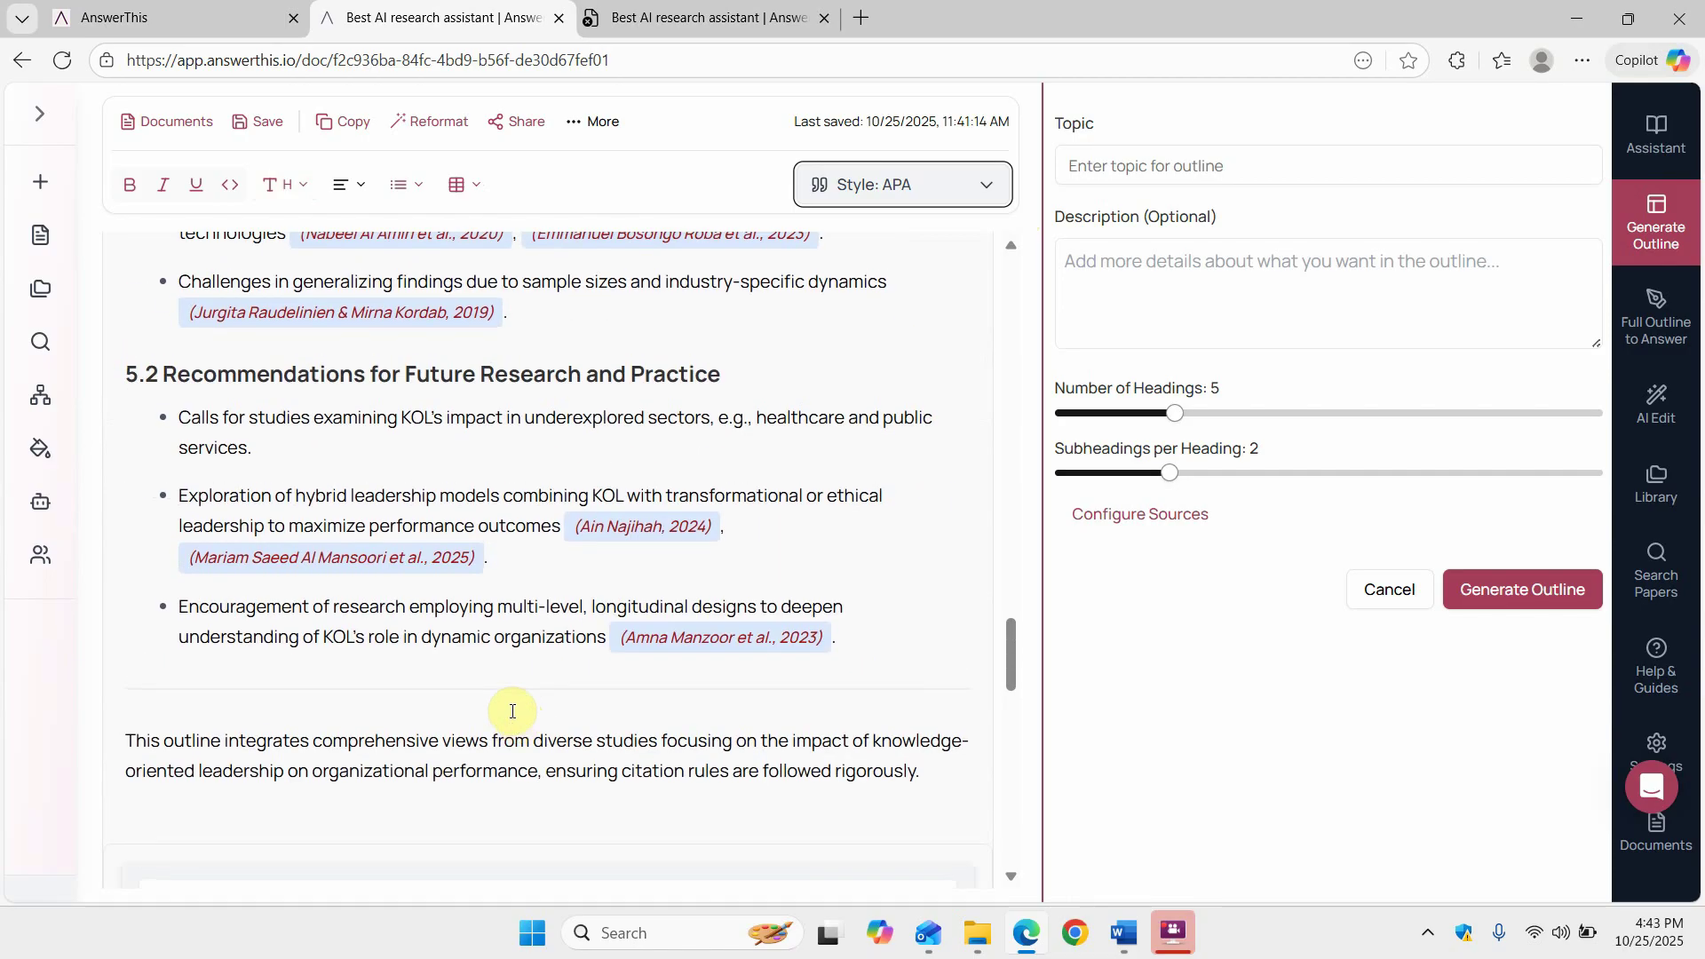
{"action": "scroll", "coordinate": [510, 720], "scroll_direction": "up", "scroll_amount": 1}
{"action": "scroll", "coordinate": [511, 720], "scroll_direction": "up", "scroll_amount": 2}
{"action": "scroll", "coordinate": [509, 719], "scroll_direction": "up", "scroll_amount": 2}
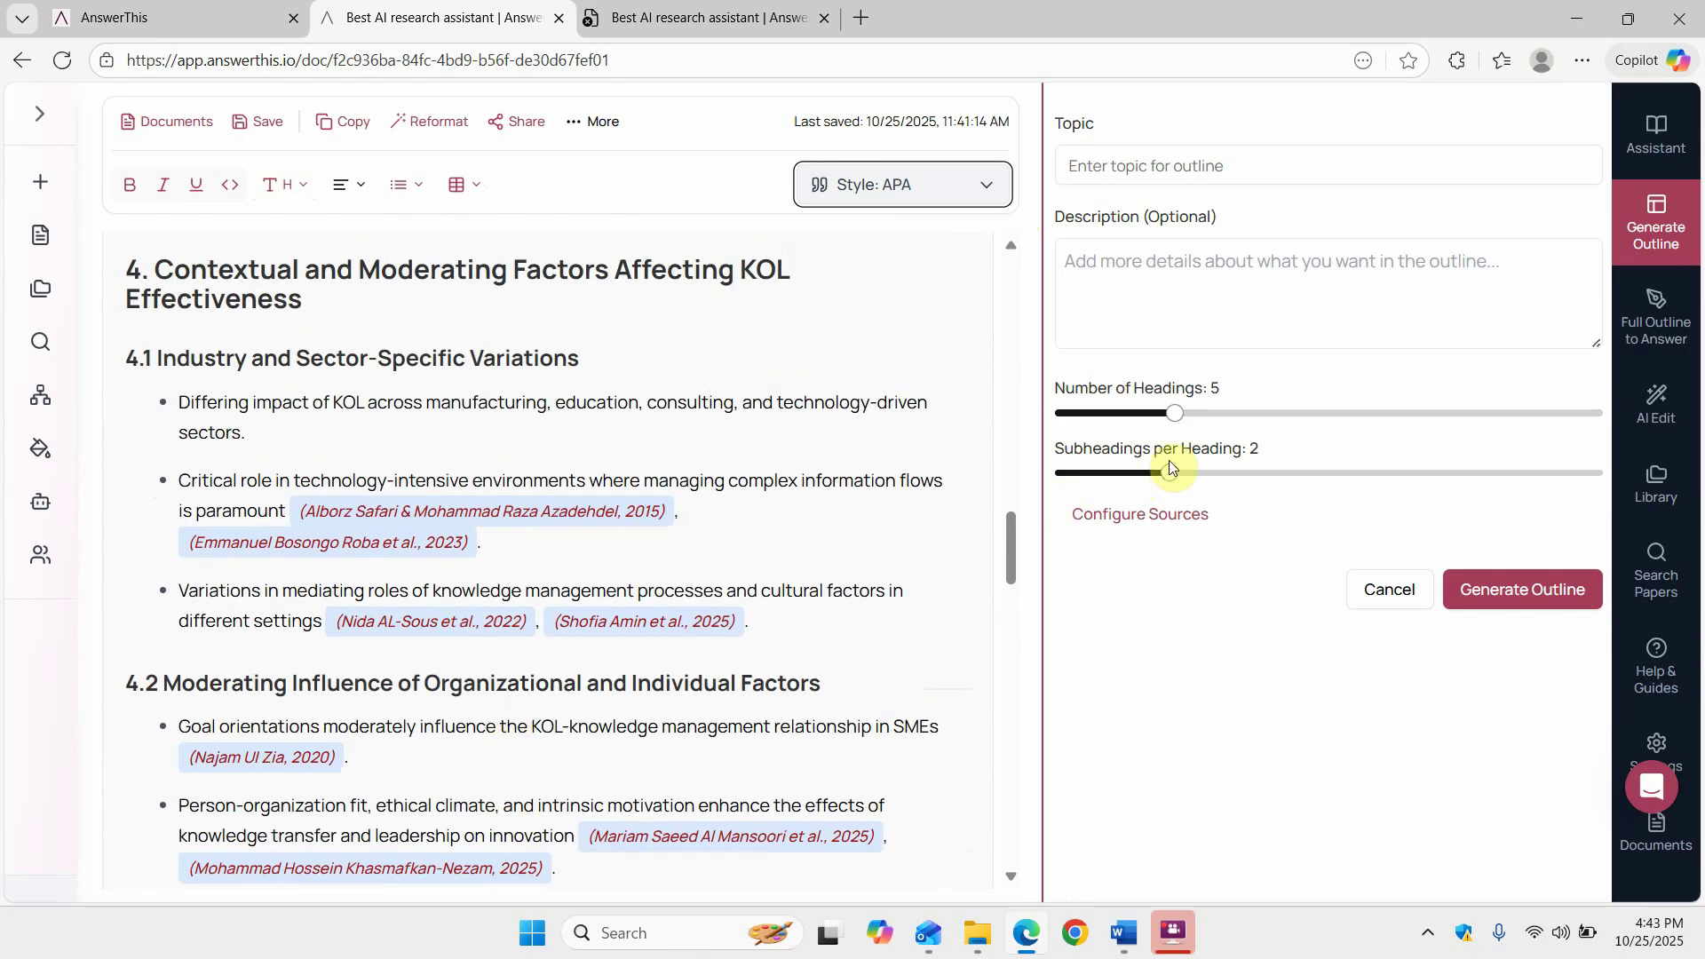
Generate a full answer from the outline via Full Outline to Answer.
{"action": "left_click", "coordinate": [1656, 338]}
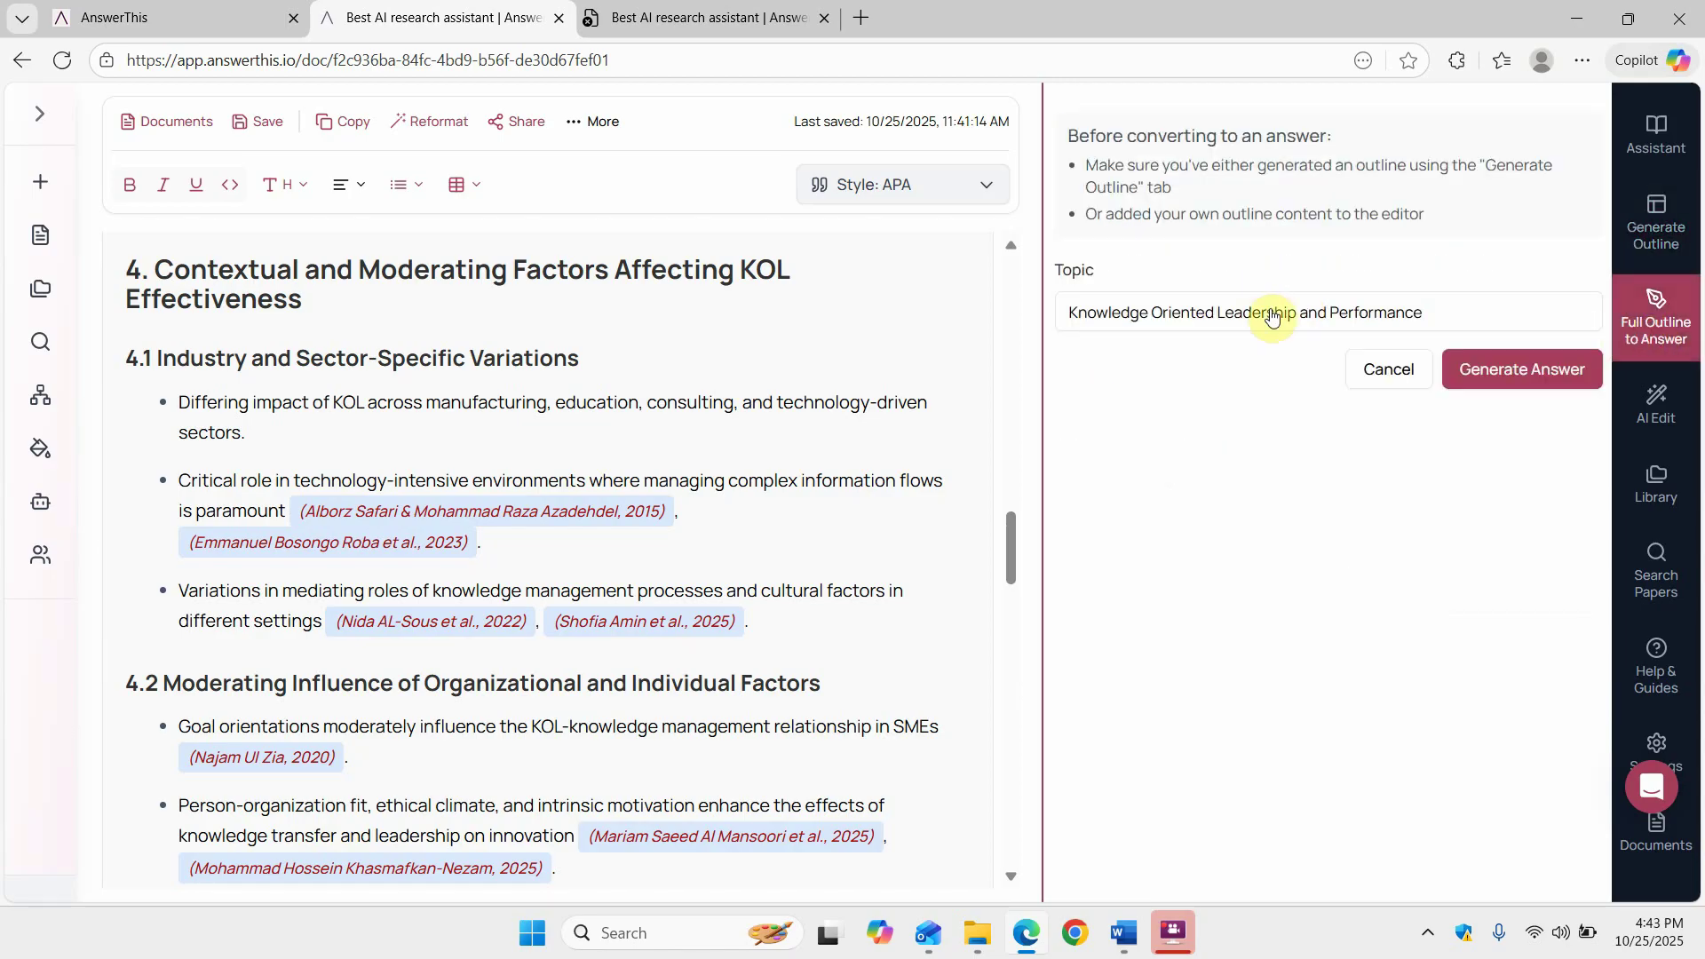
{"action": "left_click", "coordinate": [1522, 385]}
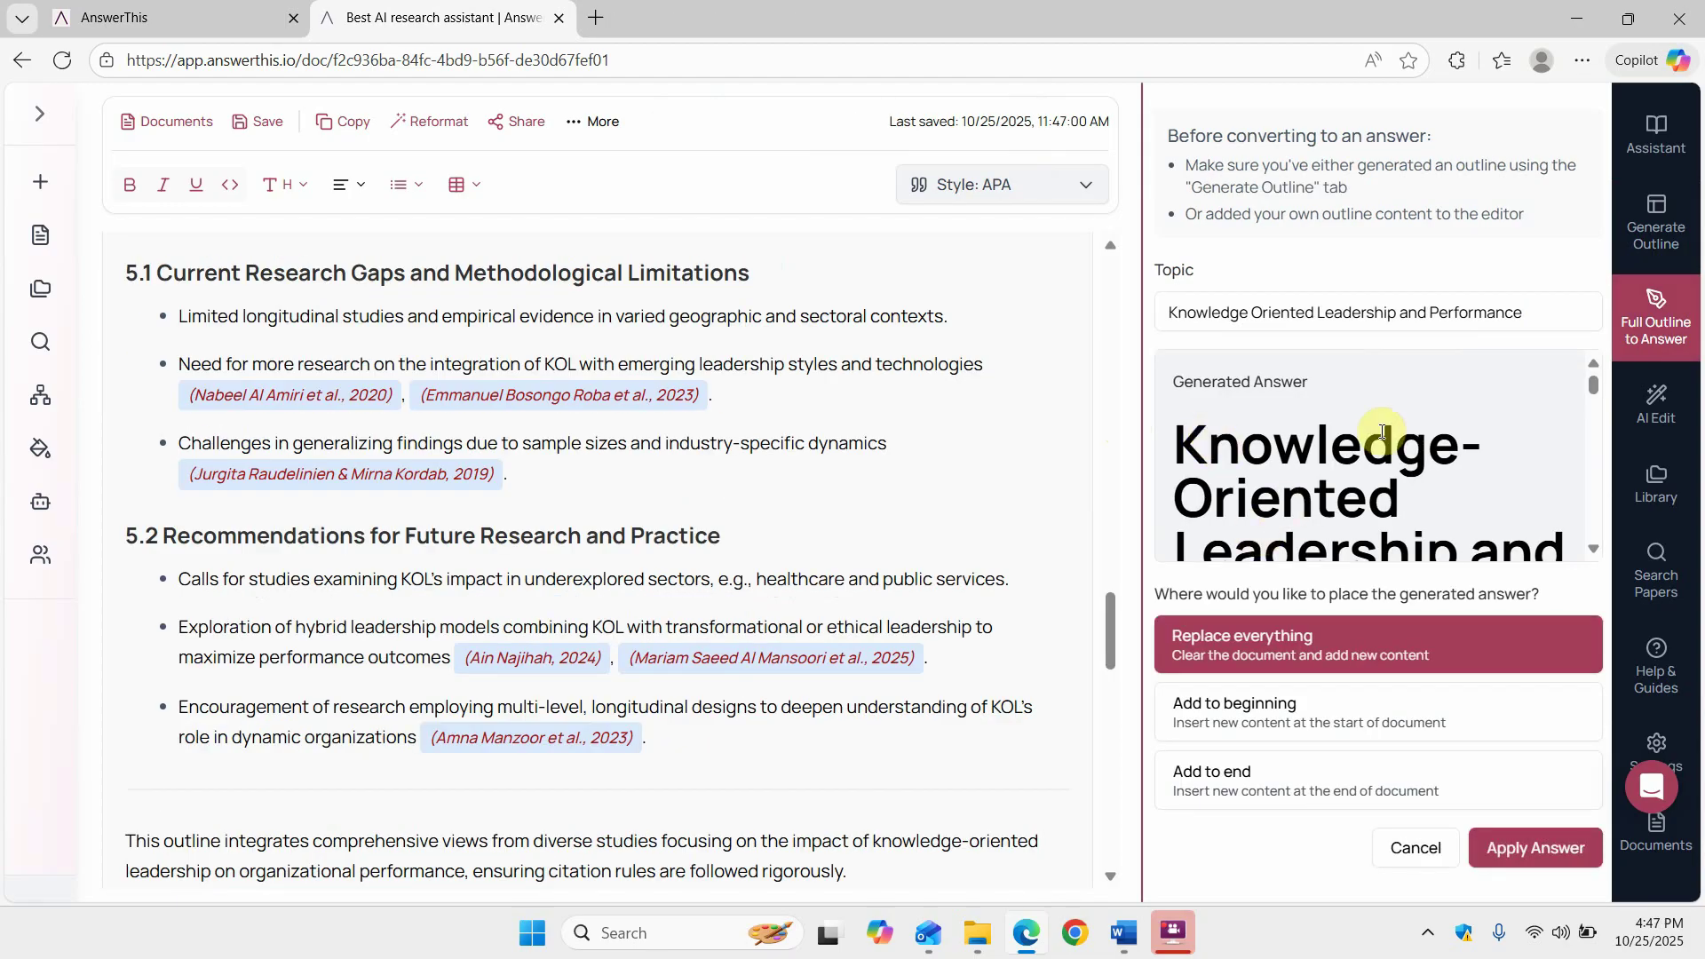
{"action": "scroll", "coordinate": [1382, 430], "scroll_direction": "down", "scroll_amount": 3}
{"action": "scroll", "coordinate": [1380, 430], "scroll_direction": "down", "scroll_amount": 2}
{"action": "scroll", "coordinate": [1381, 431], "scroll_direction": "down", "scroll_amount": 2}
{"action": "scroll", "coordinate": [1381, 431], "scroll_direction": "down", "scroll_amount": 2}
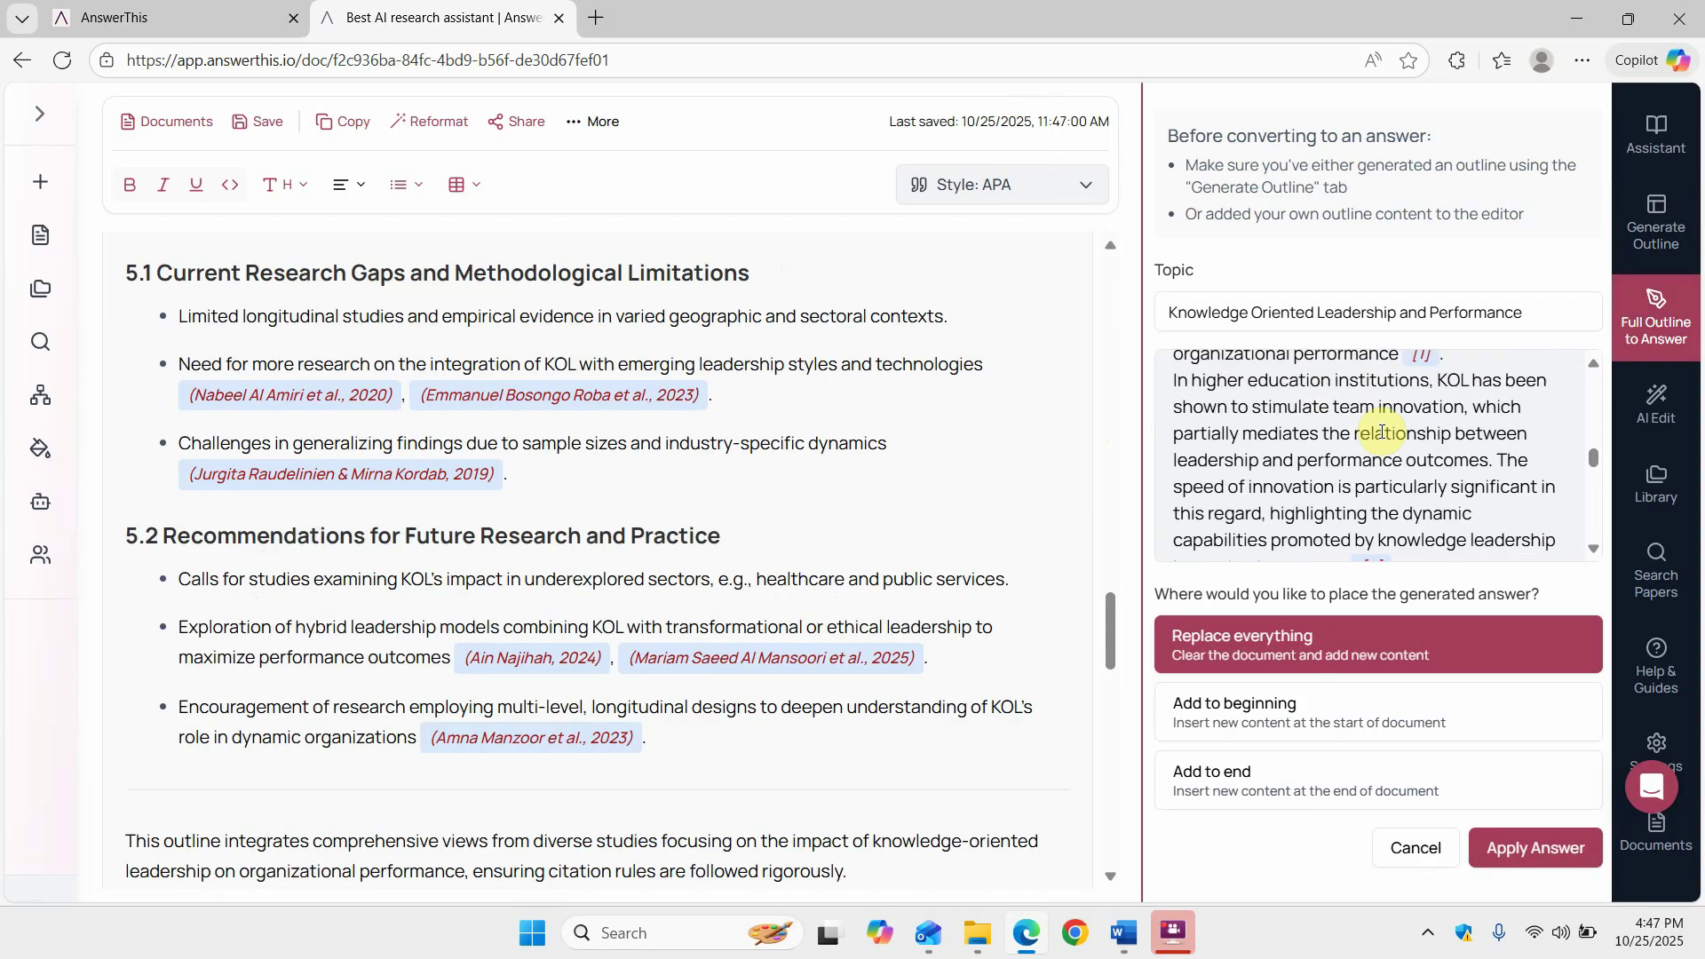
{"action": "scroll", "coordinate": [1381, 429], "scroll_direction": "down", "scroll_amount": 2}
{"action": "scroll", "coordinate": [1380, 431], "scroll_direction": "down", "scroll_amount": 2}
{"action": "scroll", "coordinate": [1377, 427], "scroll_direction": "down", "scroll_amount": 2}
{"action": "scroll", "coordinate": [1377, 427], "scroll_direction": "down", "scroll_amount": 1}
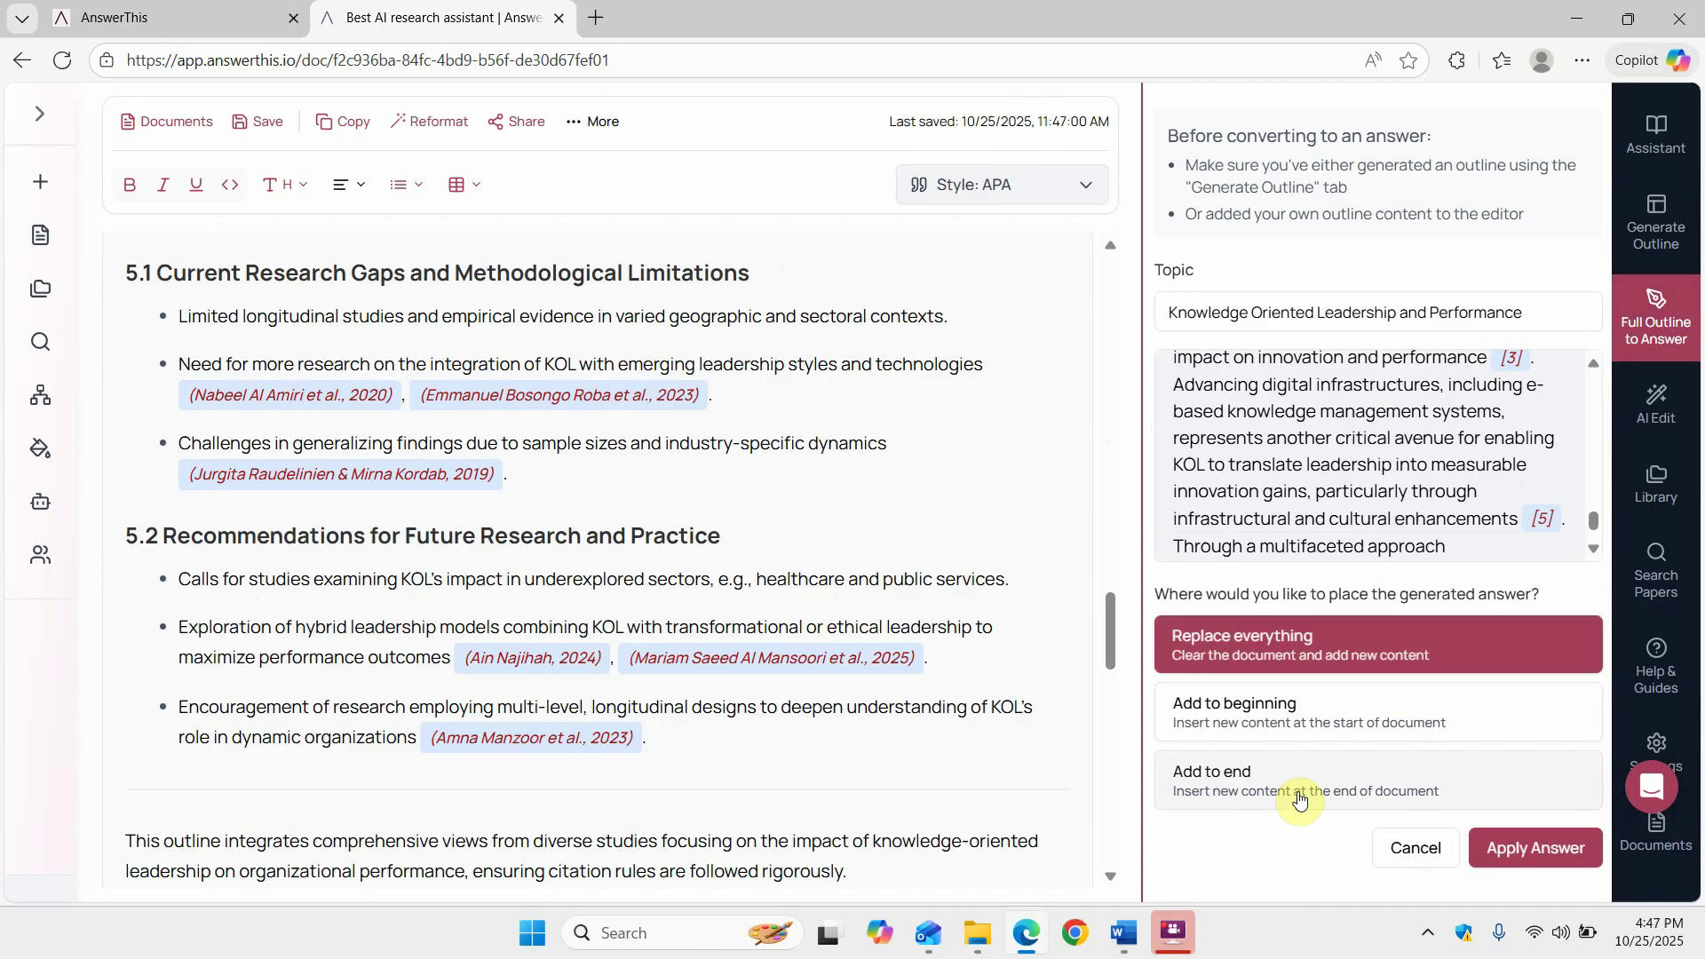
{"action": "scroll", "coordinate": [694, 537], "scroll_direction": "up", "scroll_amount": 10}
{"action": "scroll", "coordinate": [694, 537], "scroll_direction": "up", "scroll_amount": 10}
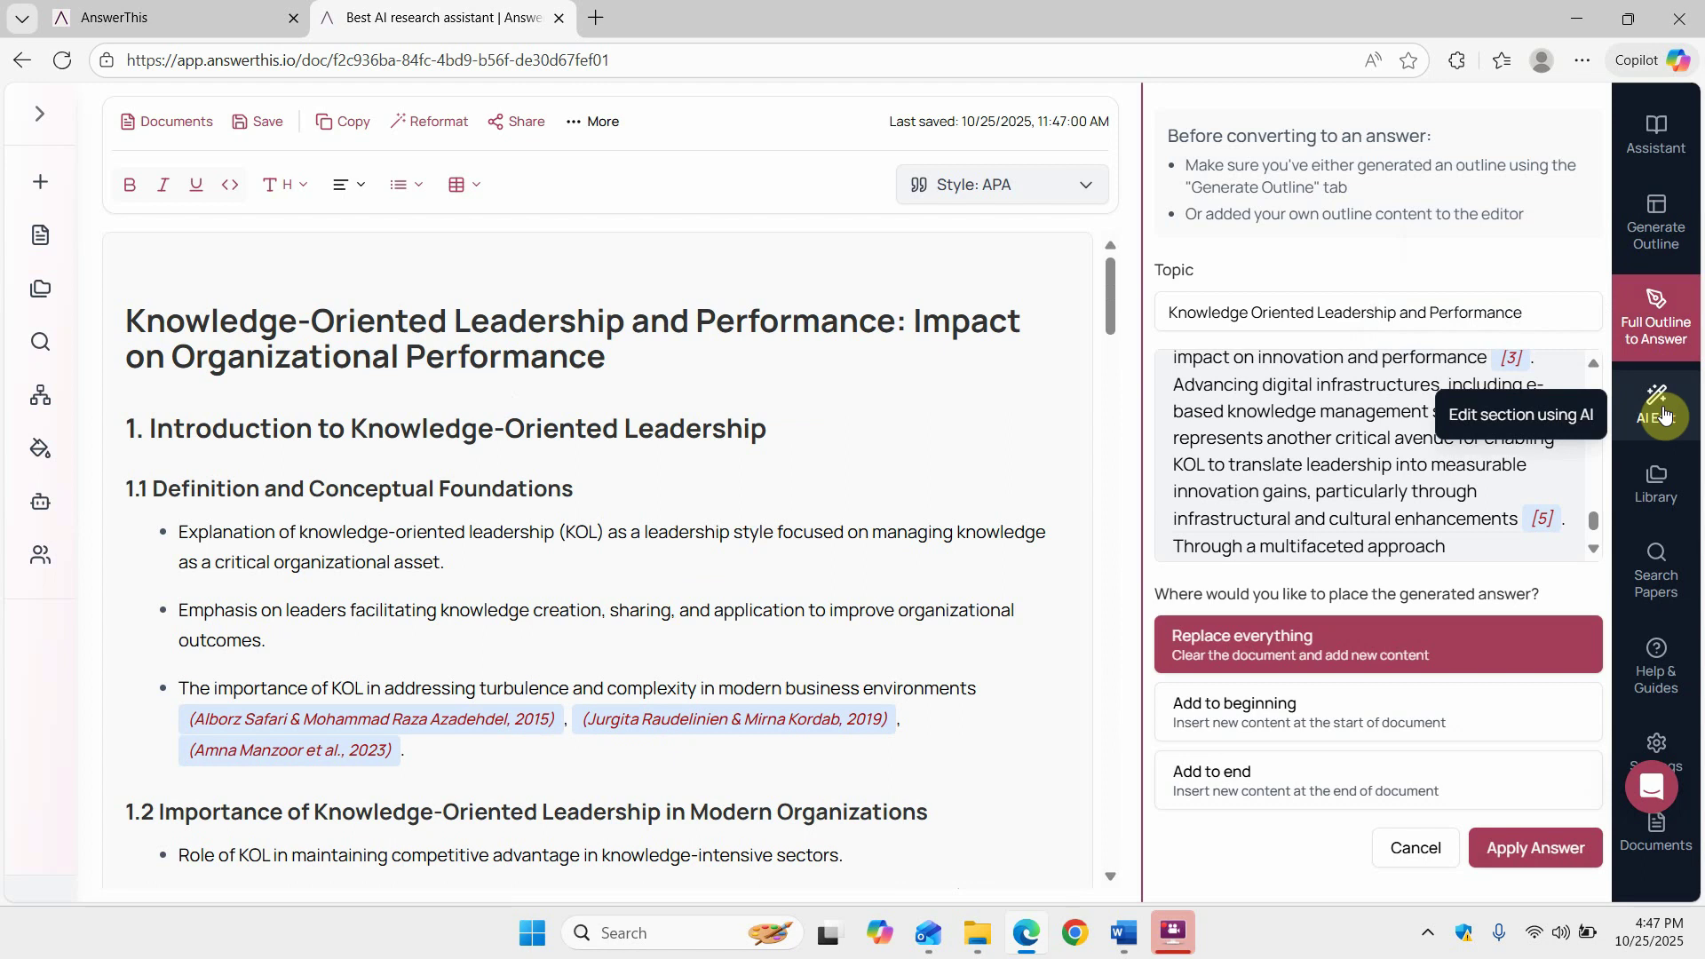
Generate an AI-reworded version of the first bullet defining knowledge-oriented leadership.
{"action": "left_click", "coordinate": [1657, 404]}
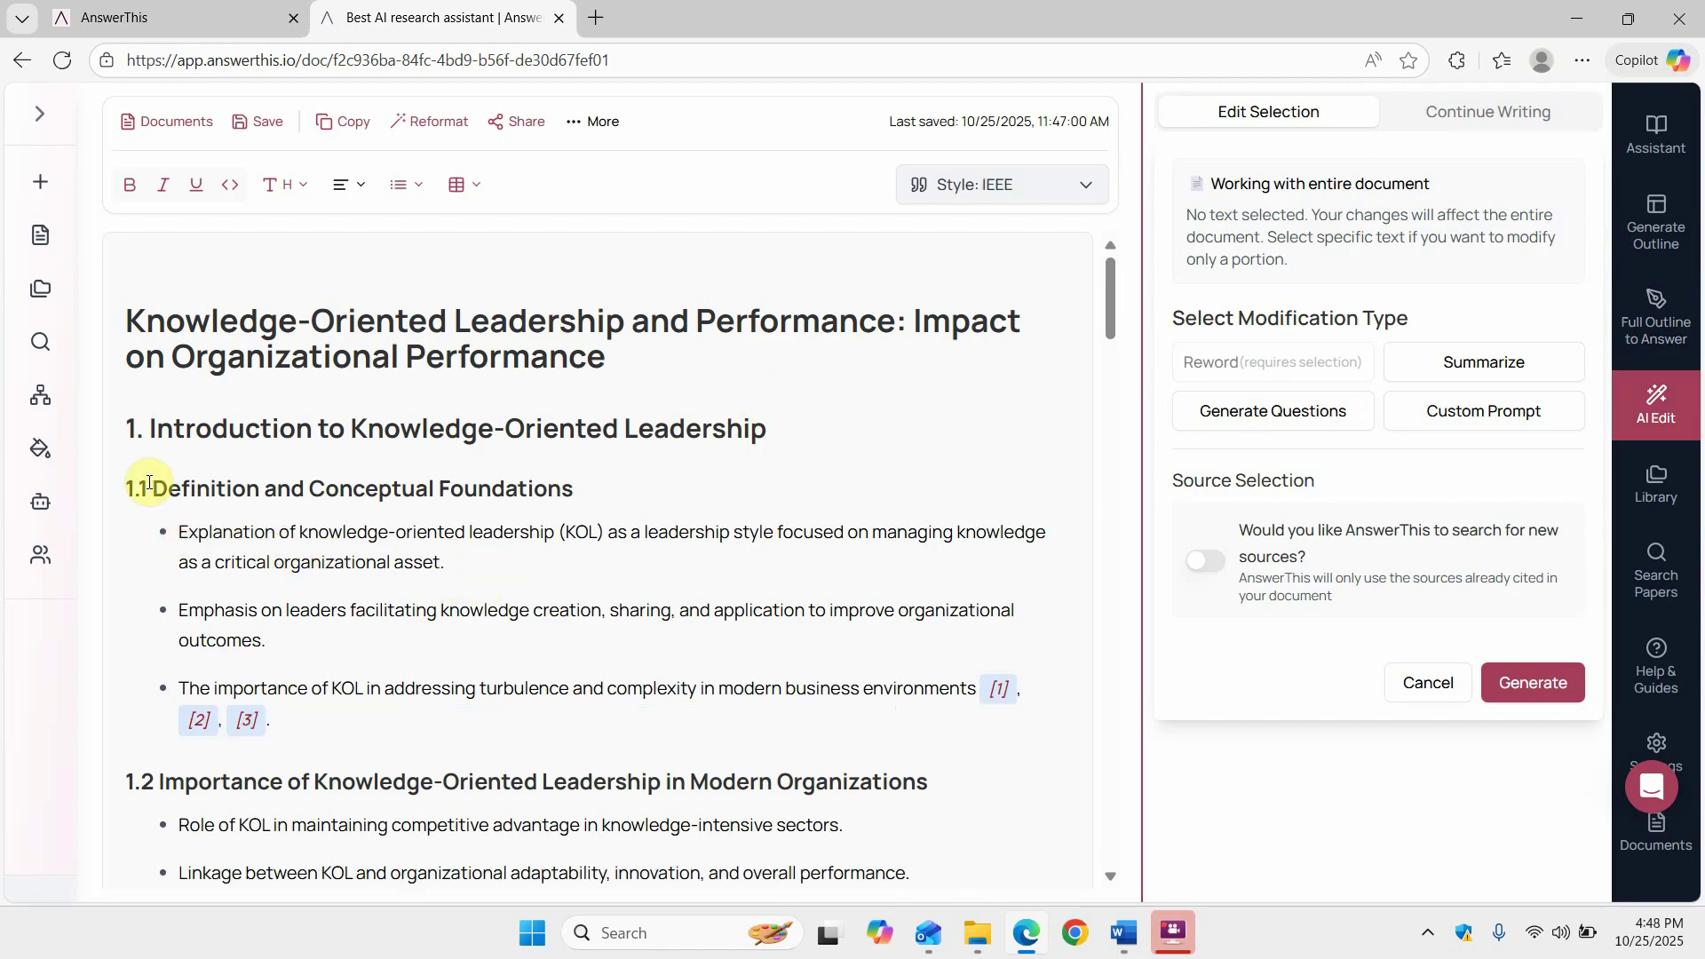
{"action": "mouse_move", "coordinate": [180, 532]}
{"action": "left_mouse_down"}
{"action": "mouse_move", "coordinate": [368, 534]}
{"action": "mouse_move", "coordinate": [445, 567]}
{"action": "left_mouse_up"}
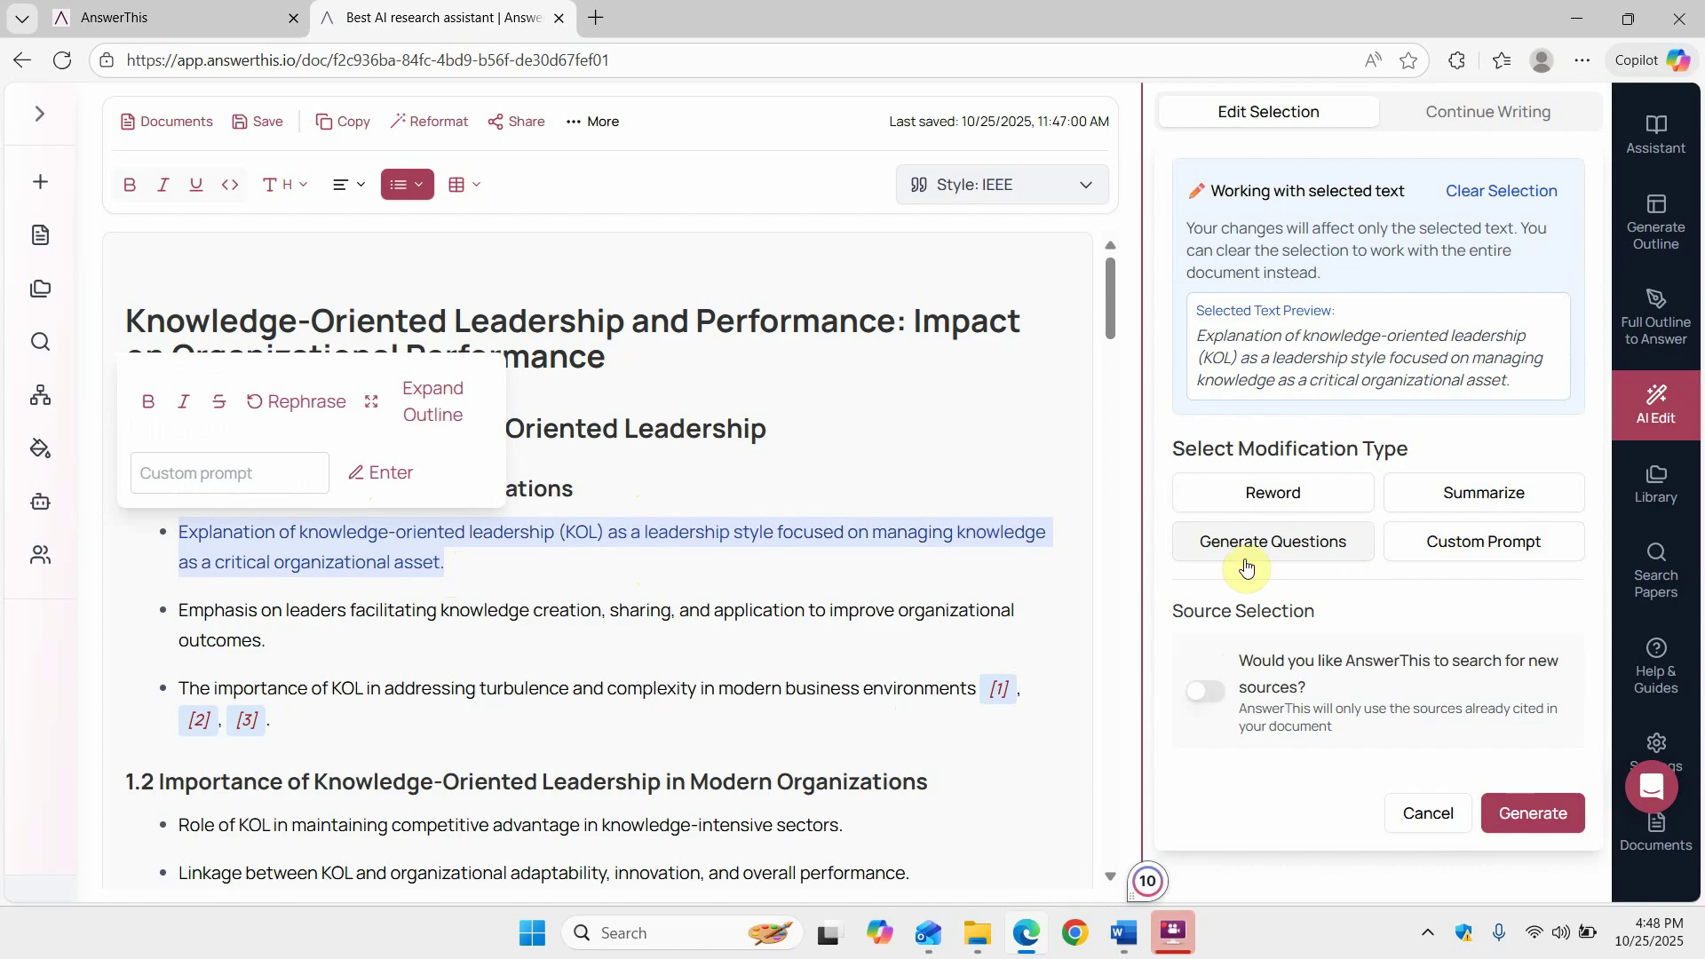
{"action": "left_click", "coordinate": [1304, 495]}
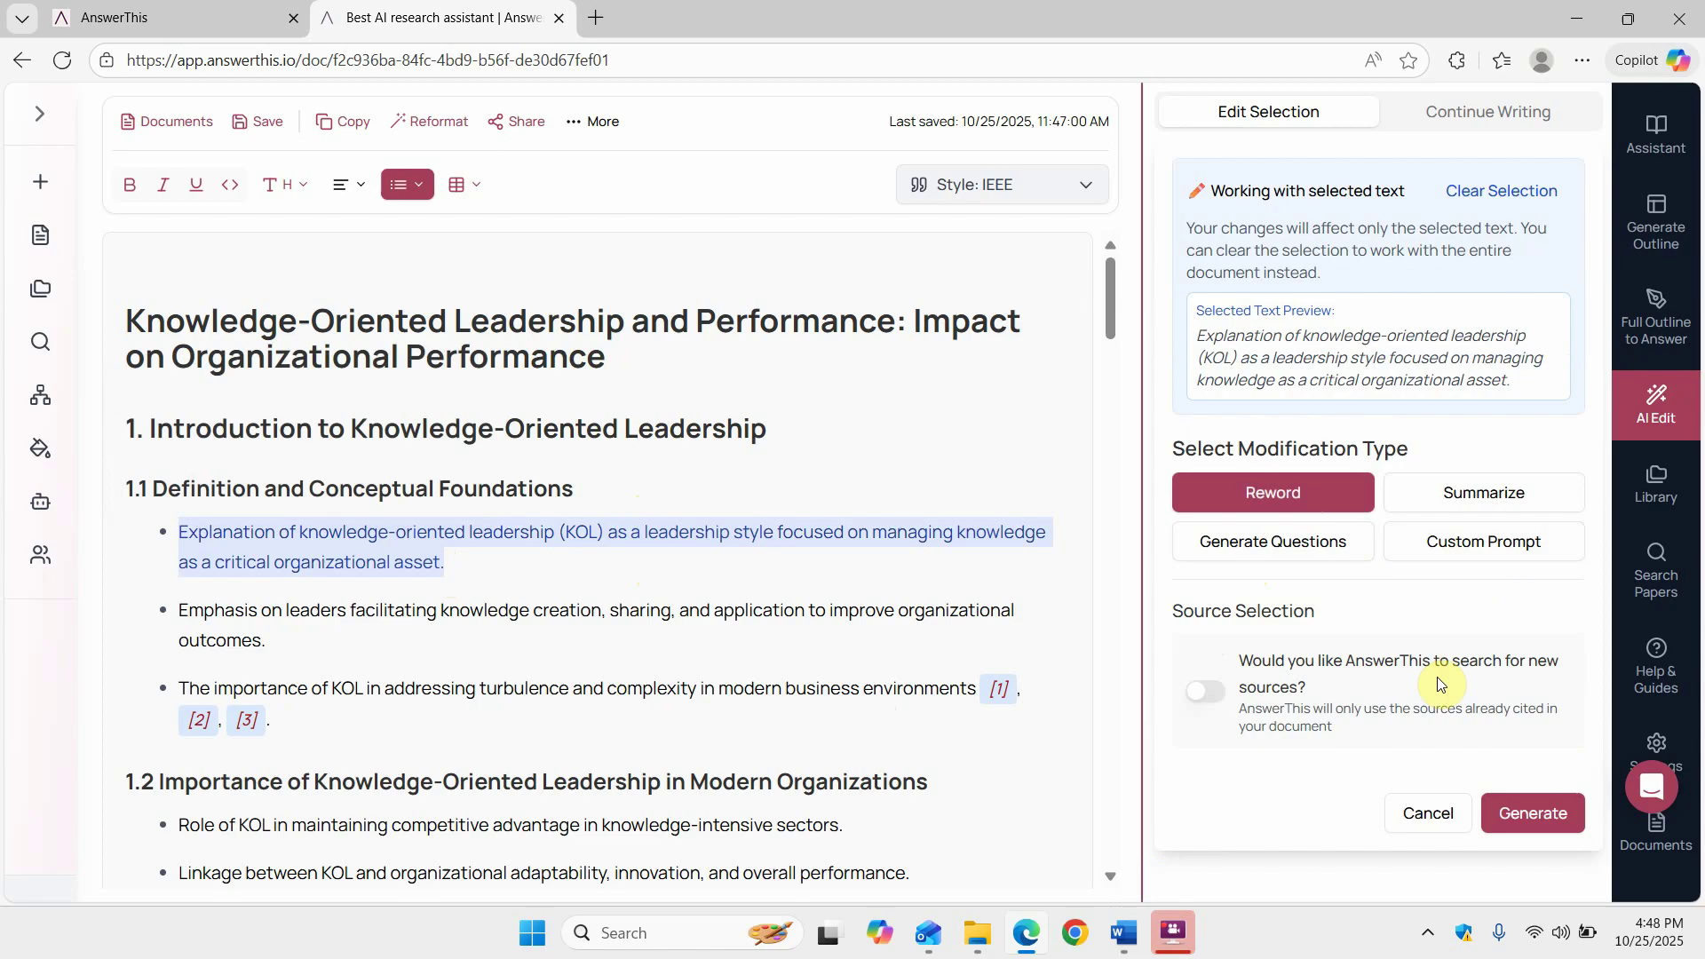
{"action": "left_click", "coordinate": [1529, 815]}
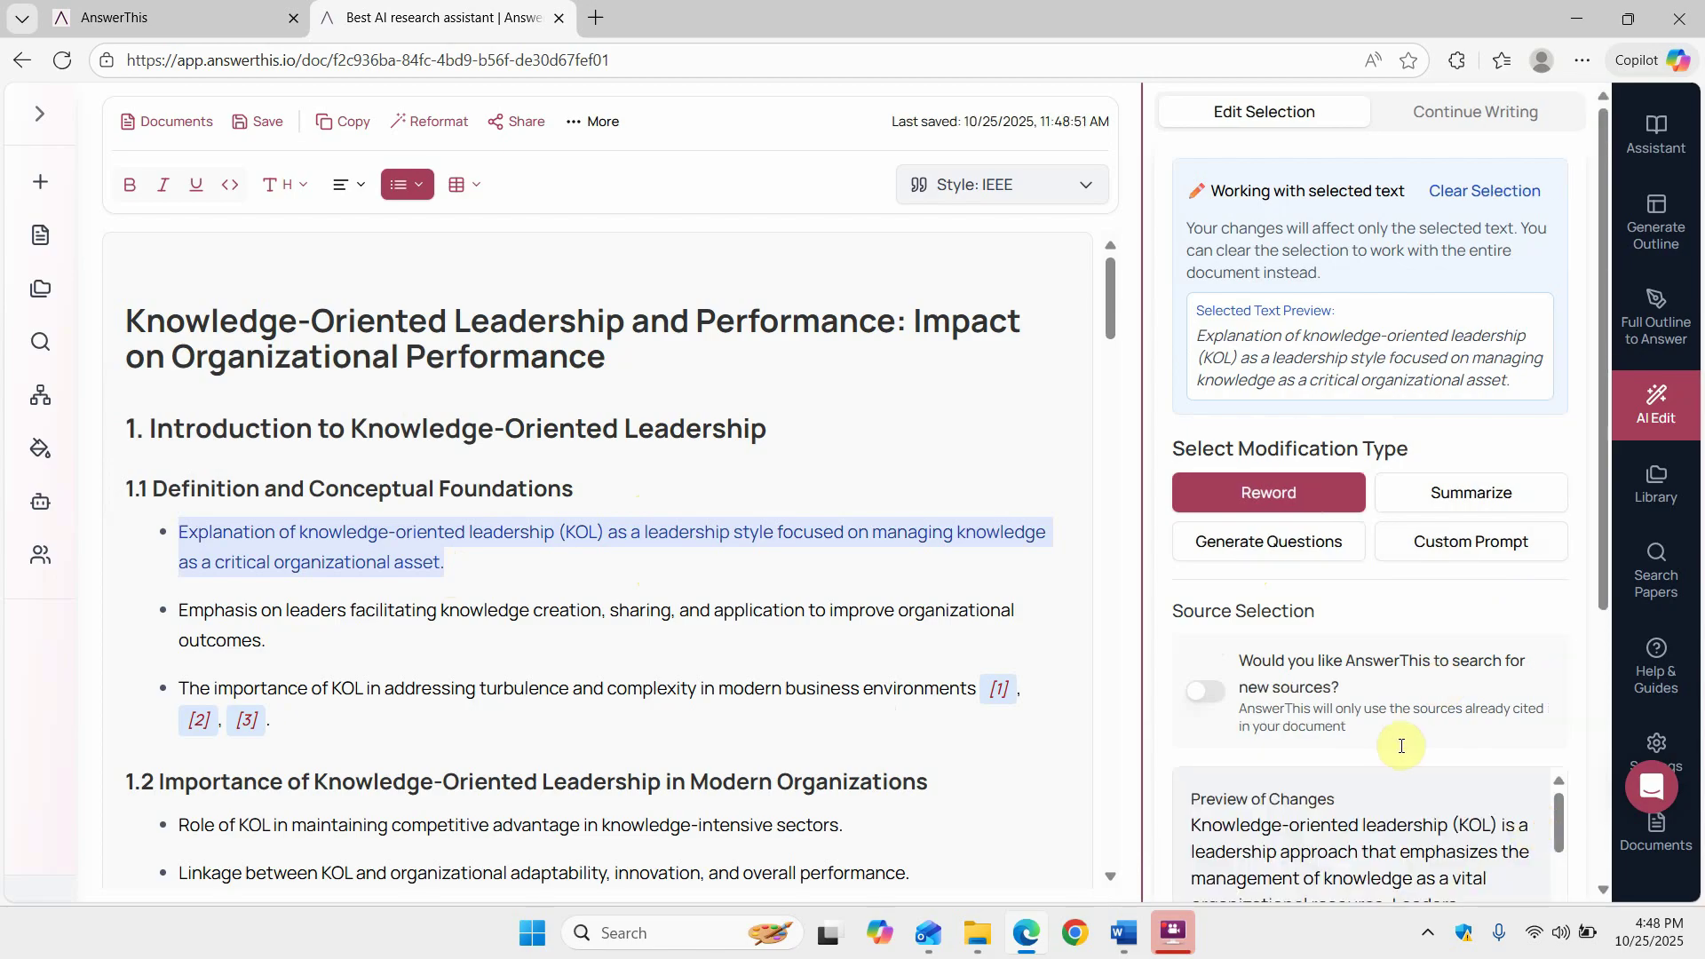
{"action": "scroll", "coordinate": [1398, 783], "scroll_direction": "down", "scroll_amount": 2}
{"action": "scroll", "coordinate": [1394, 786], "scroll_direction": "down", "scroll_amount": 2}
{"action": "scroll", "coordinate": [1415, 751], "scroll_direction": "down", "scroll_amount": 3}
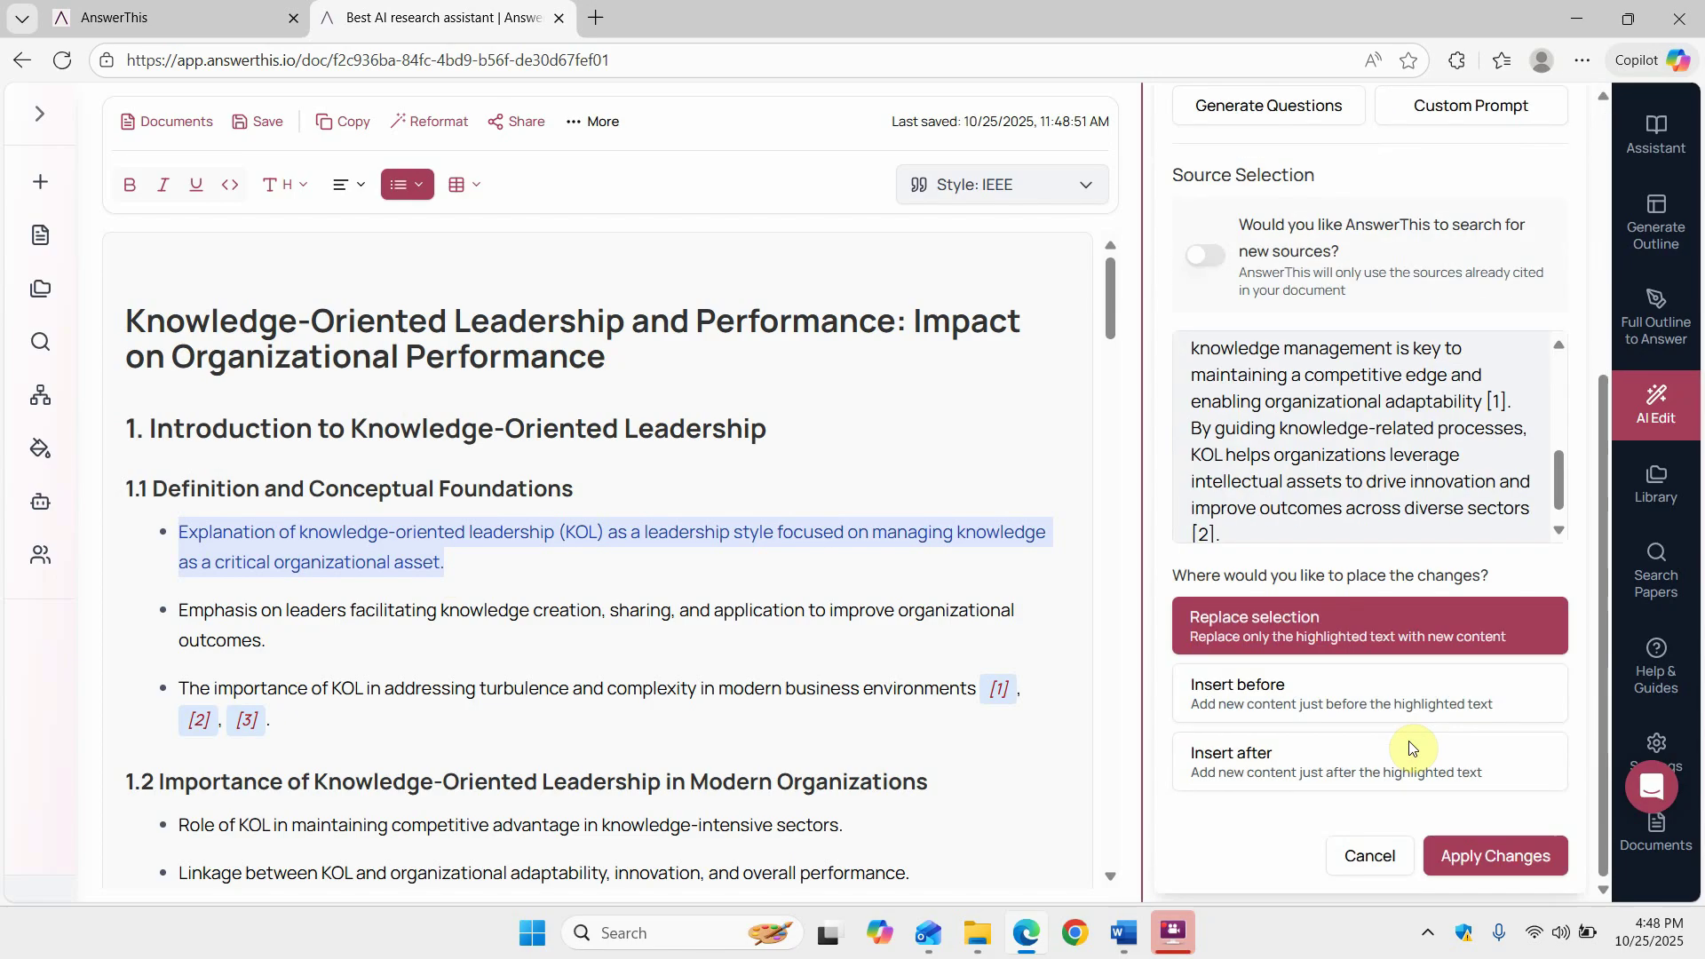
{"action": "scroll", "coordinate": [1315, 480], "scroll_direction": "up", "scroll_amount": 1}
{"action": "scroll", "coordinate": [1314, 480], "scroll_direction": "up", "scroll_amount": 3}
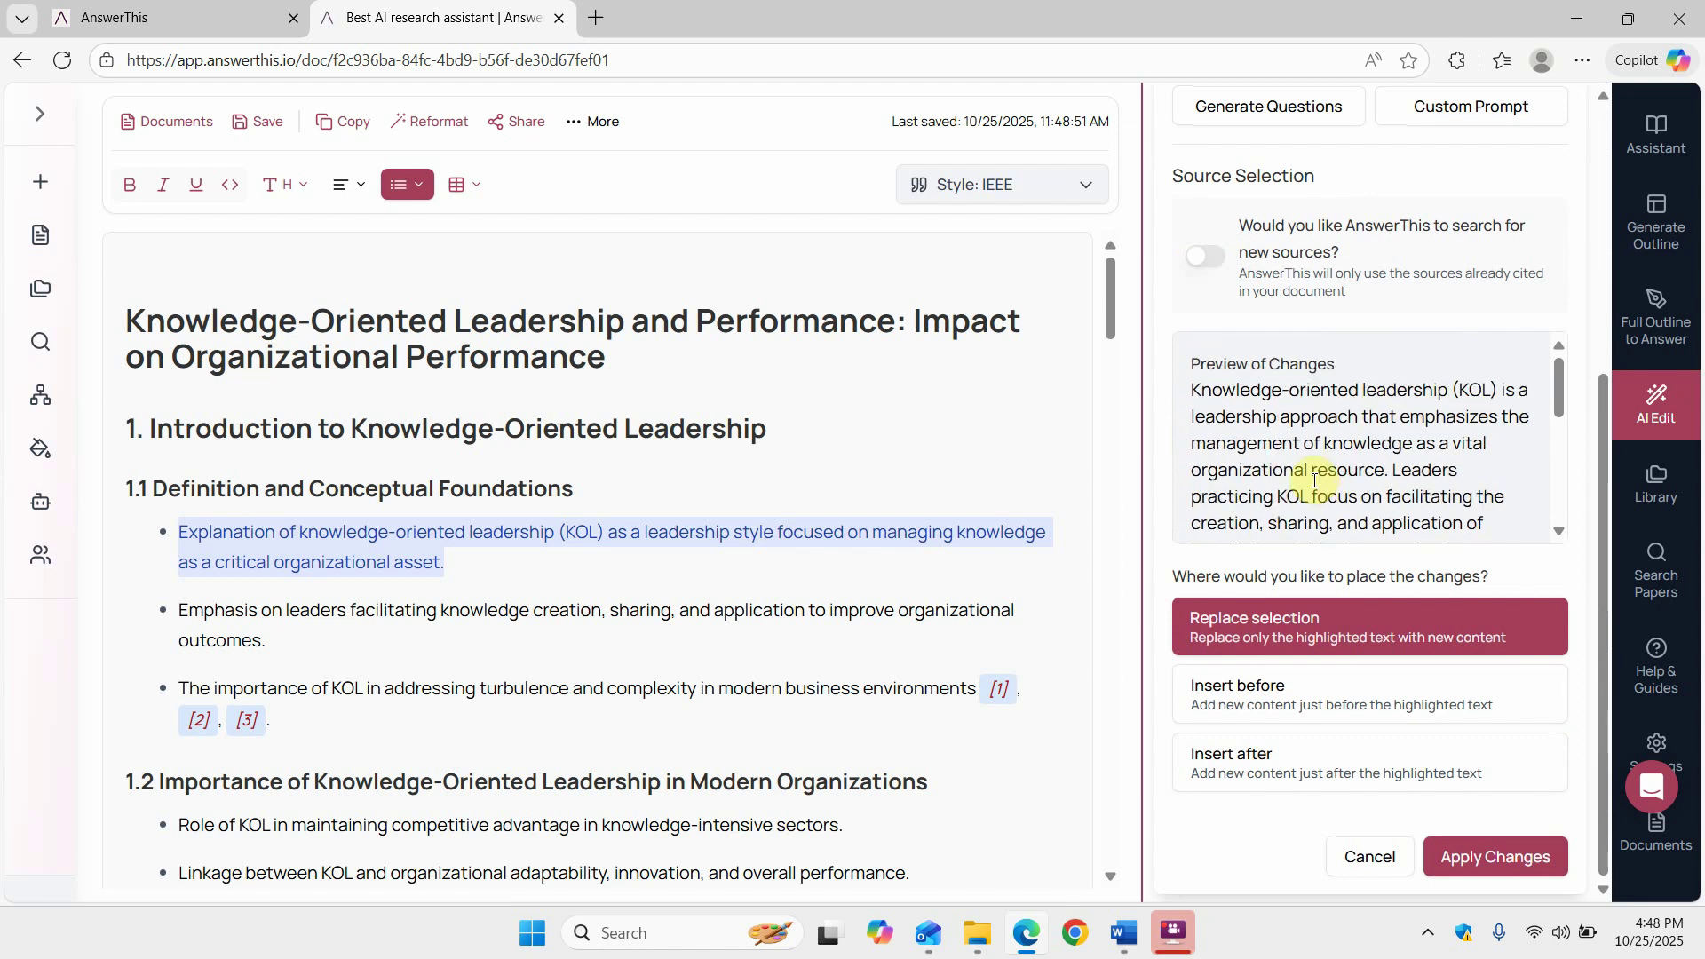
{"action": "scroll", "coordinate": [1314, 481], "scroll_direction": "down", "scroll_amount": 2}
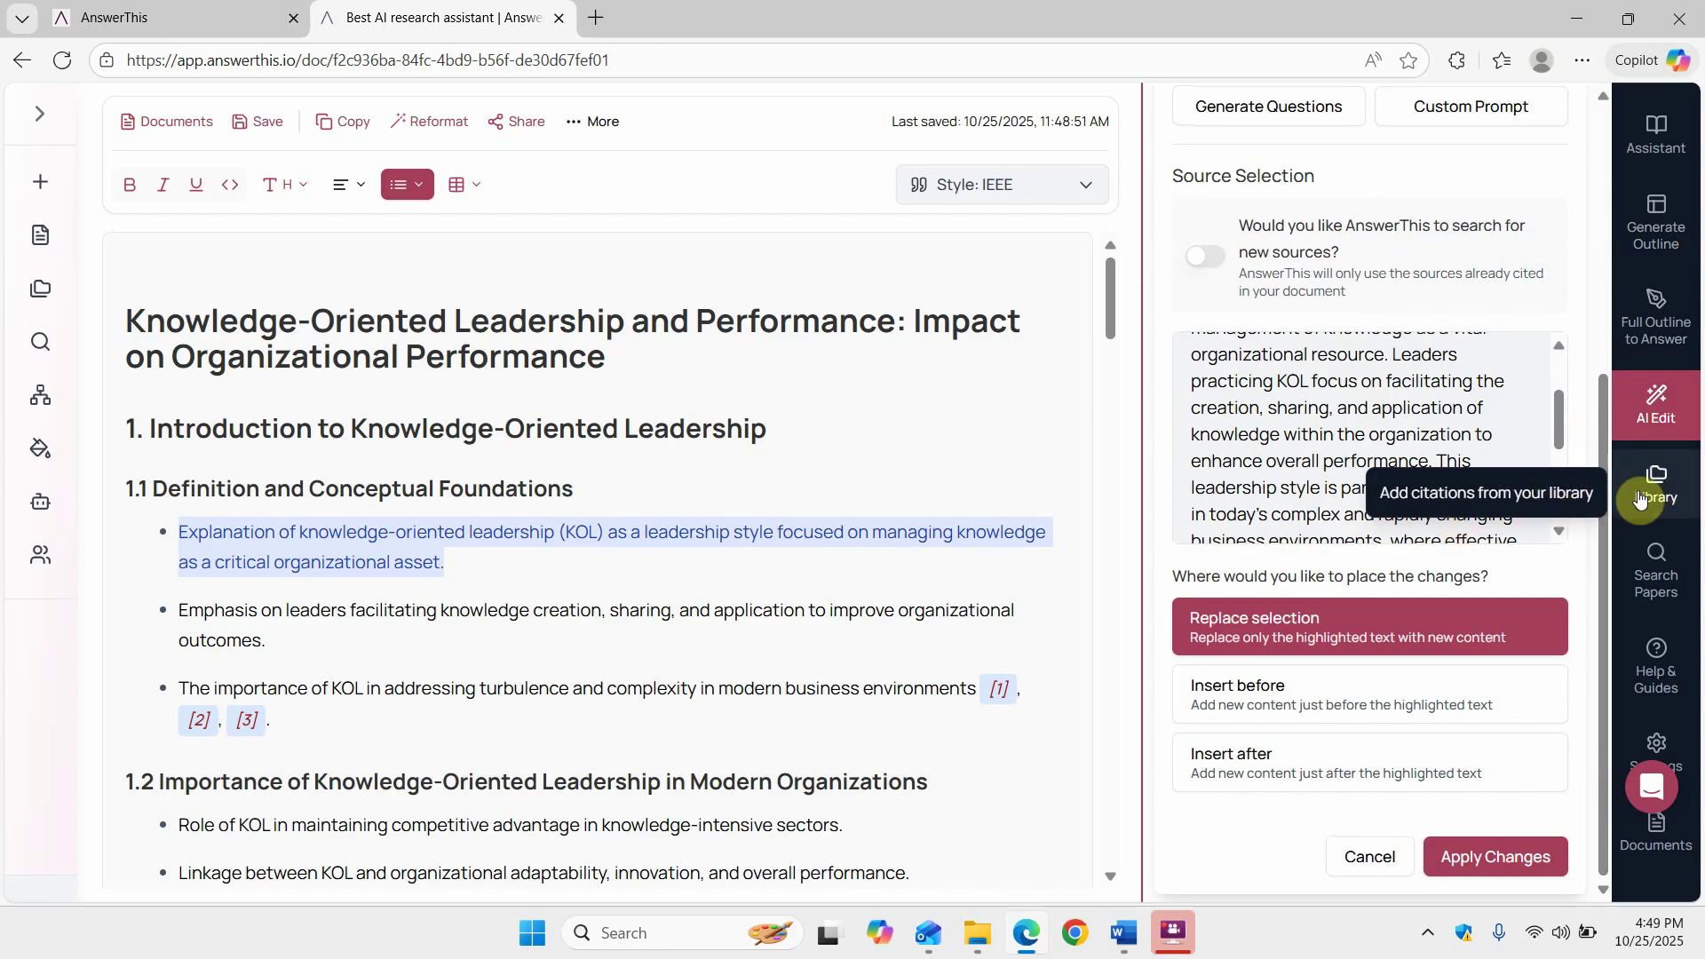
Expand the left navigation sidebar to show its section labels.
{"action": "left_click", "coordinate": [40, 115]}
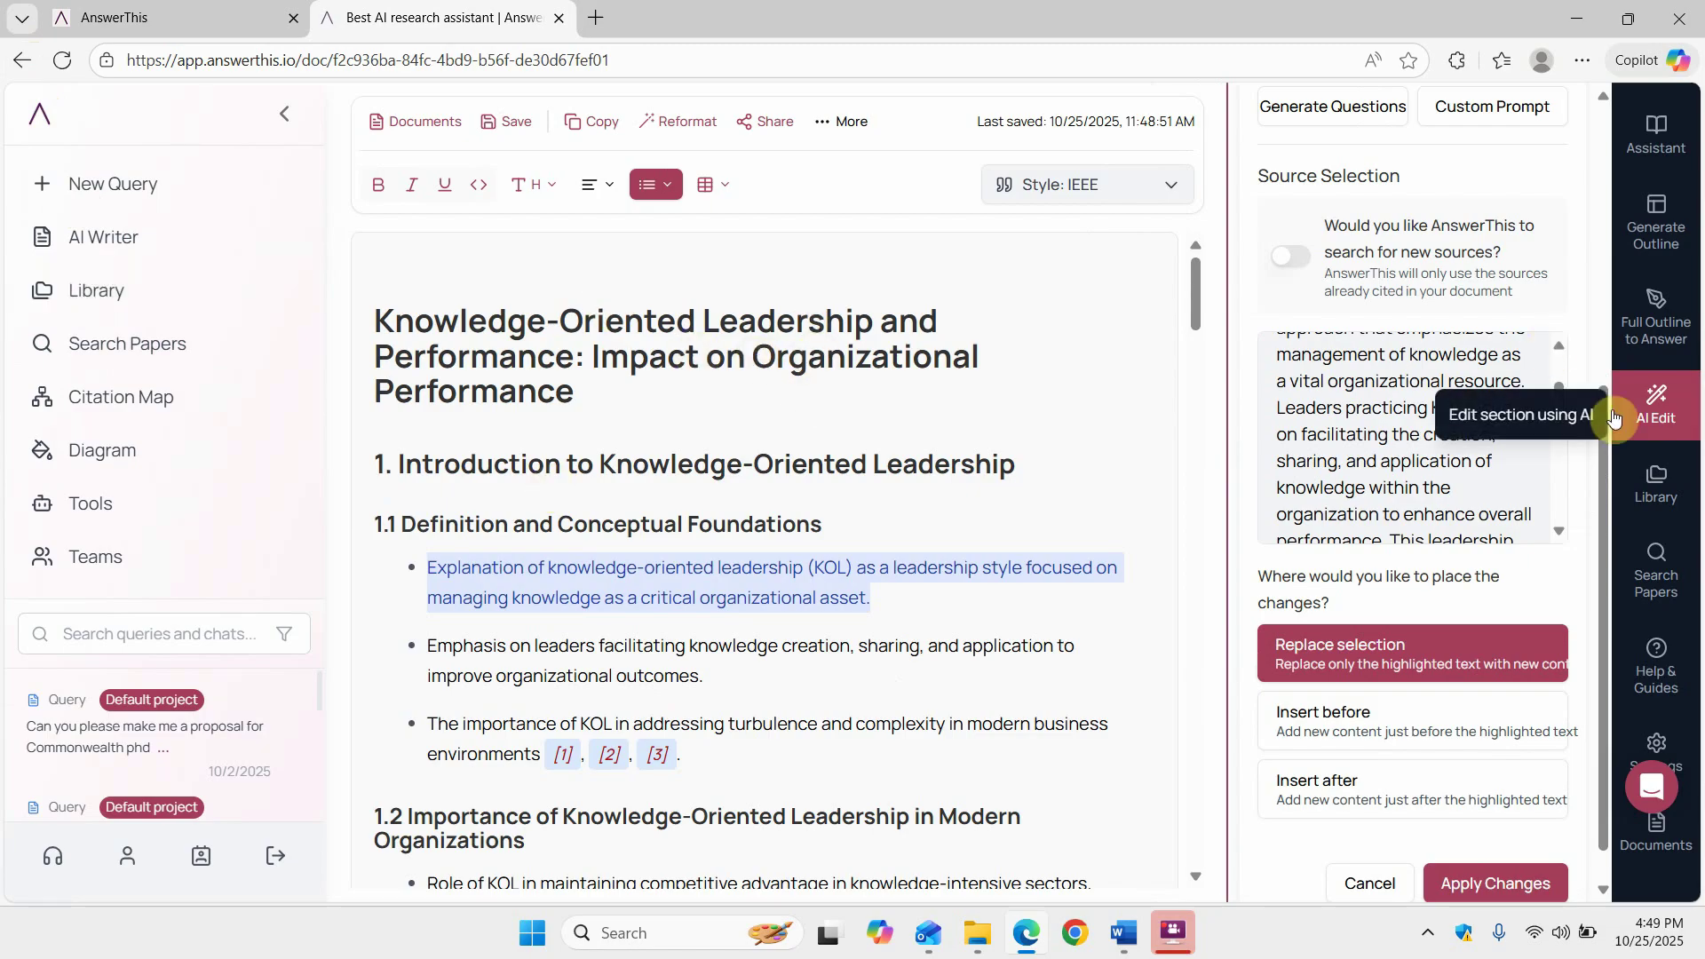
Run a paper search for 'Knowledge Leadership' from the Search Papers panel.
{"action": "left_click", "coordinate": [1654, 567]}
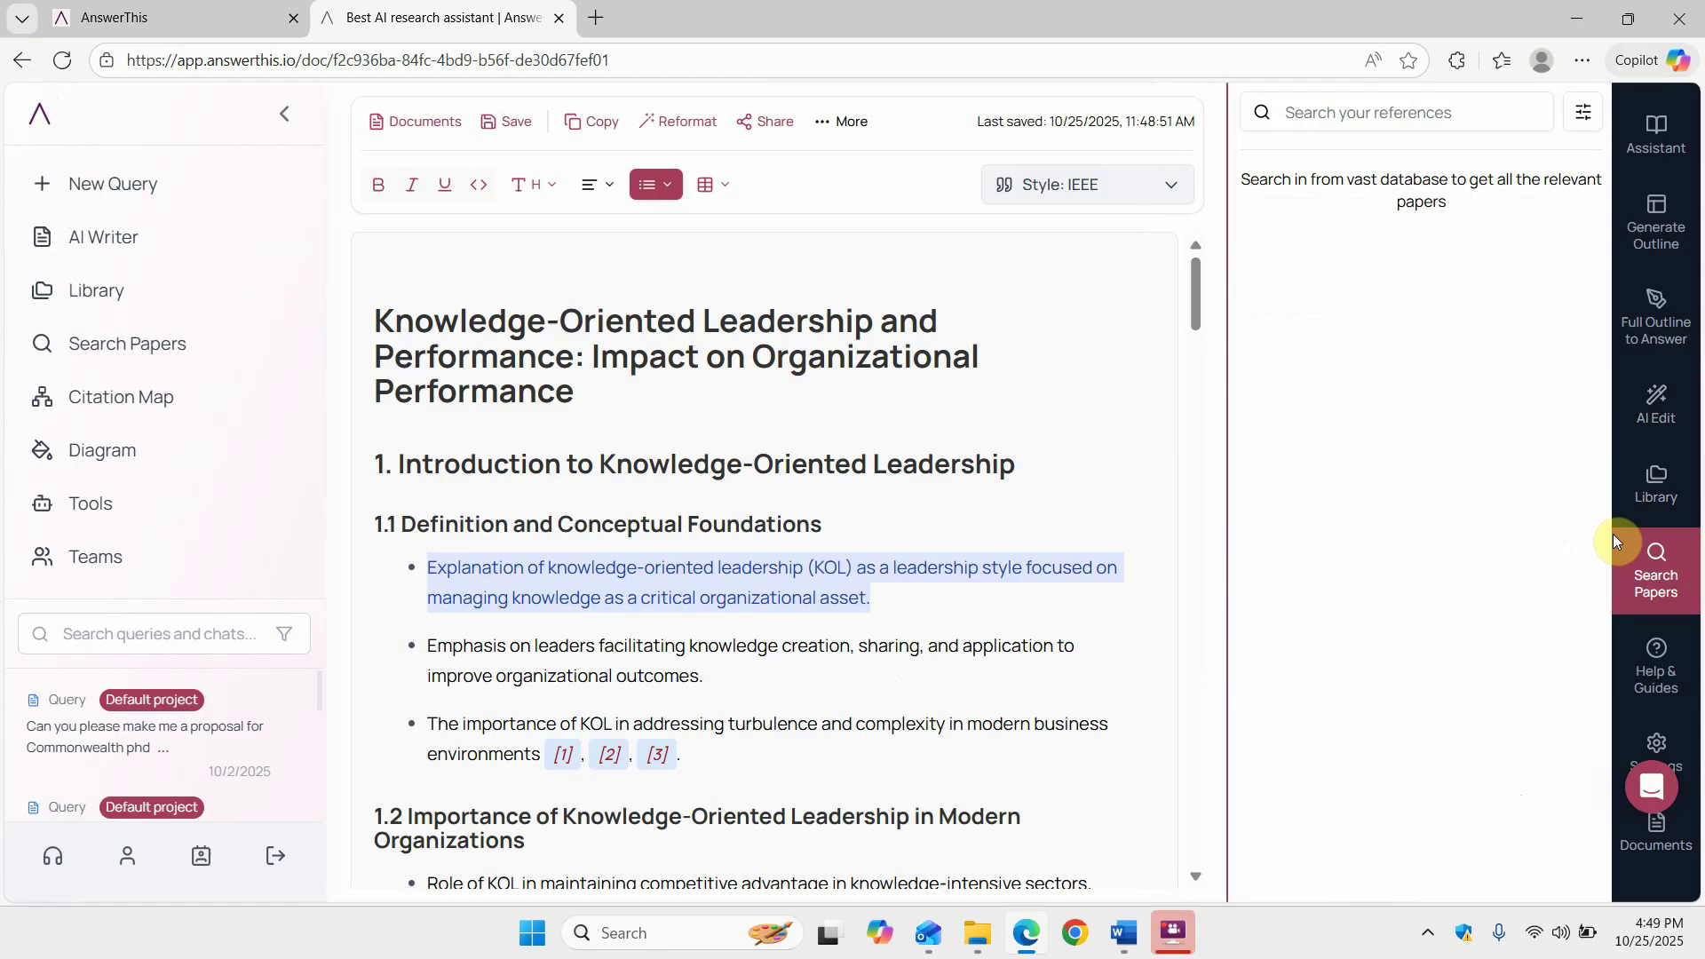
{"action": "left_click", "coordinate": [1375, 113]}
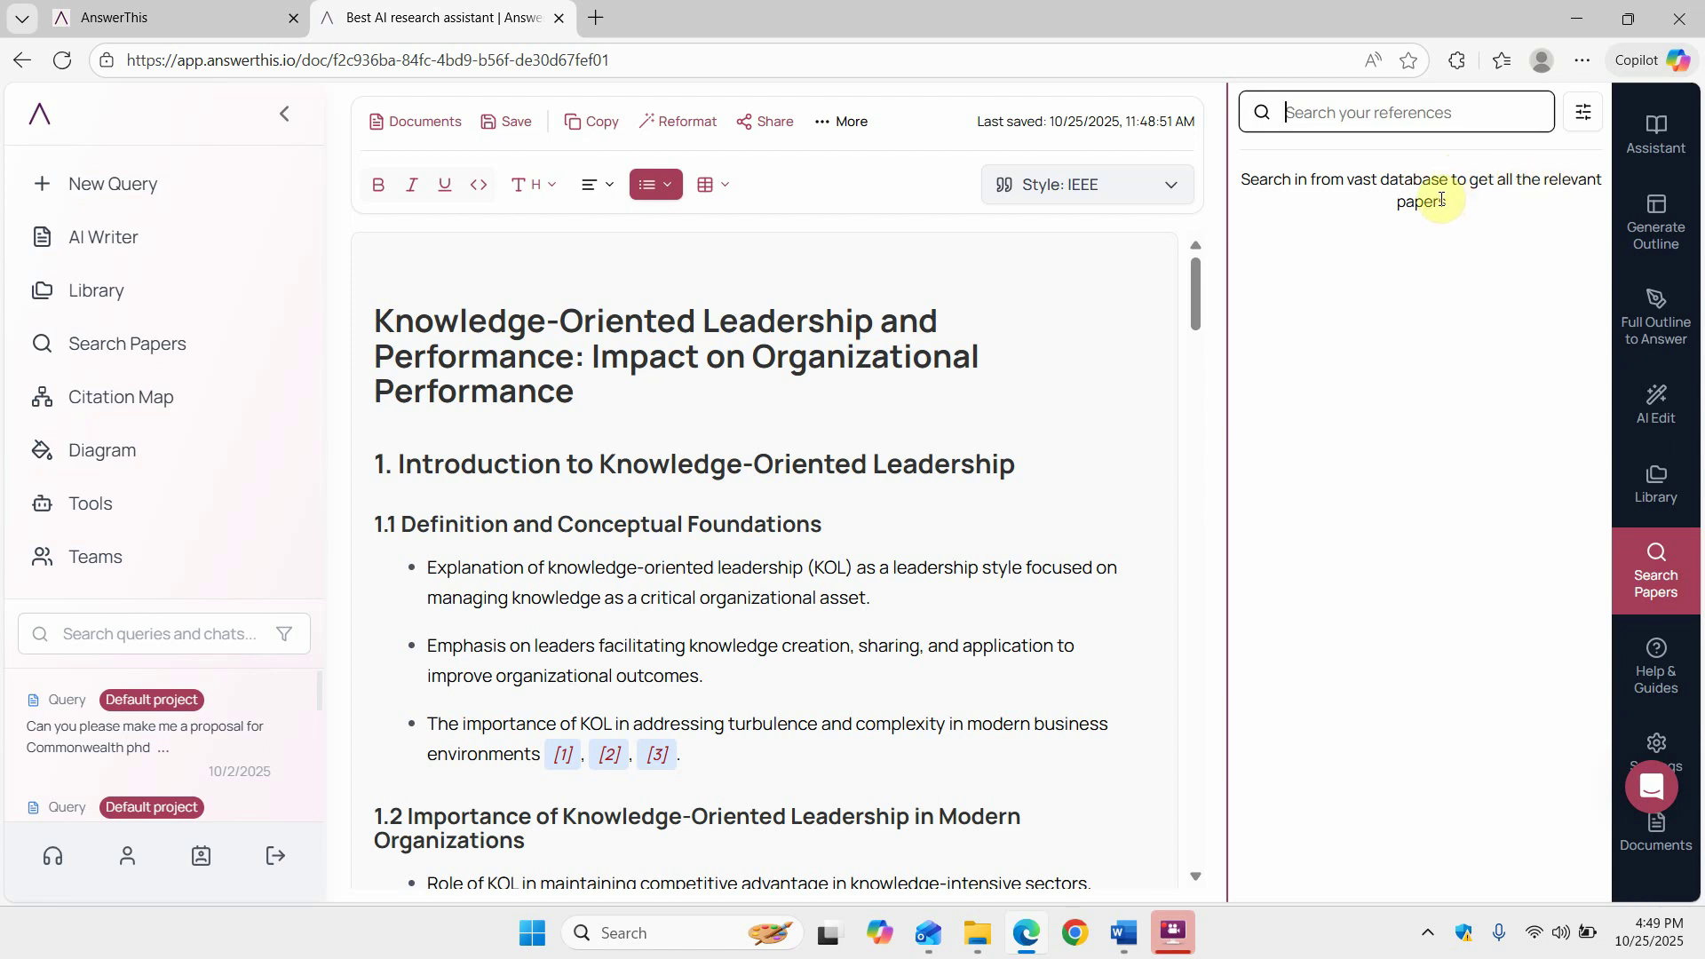
{"action": "type", "text": "K"}
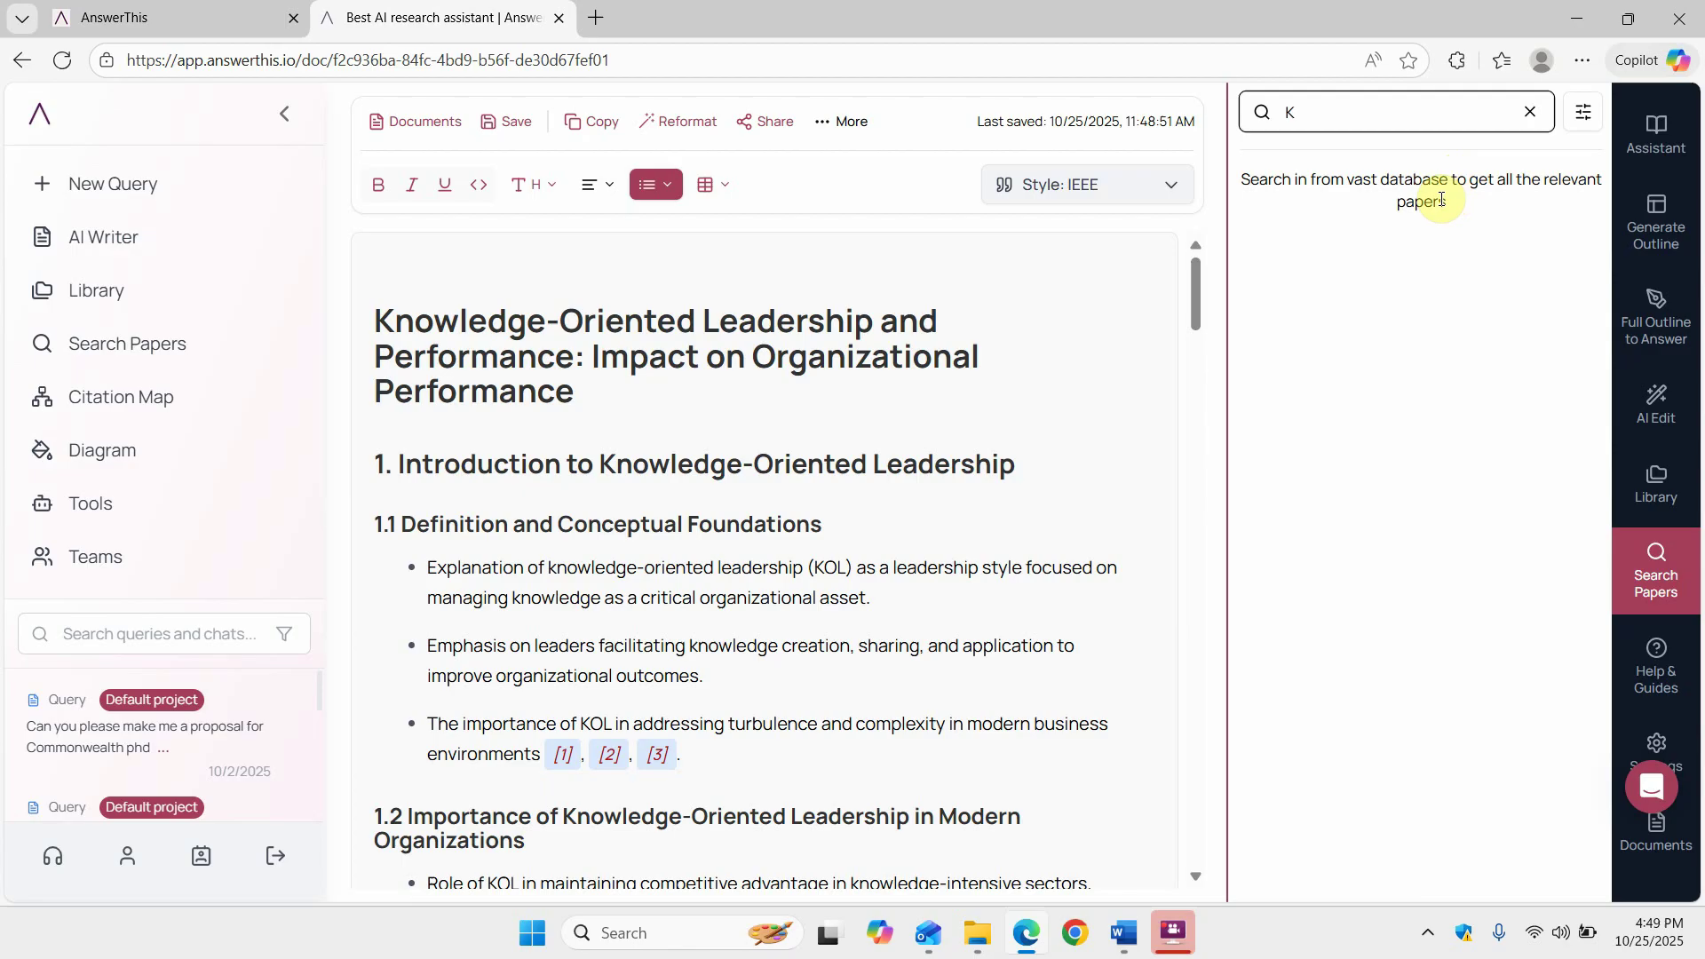
{"action": "type", "text": "o"}
{"action": "key", "text": "BackSpace"}
{"action": "type", "text": "nowledge Le"}
{"action": "type", "text": "adership"}
{"action": "key", "text": "Return"}
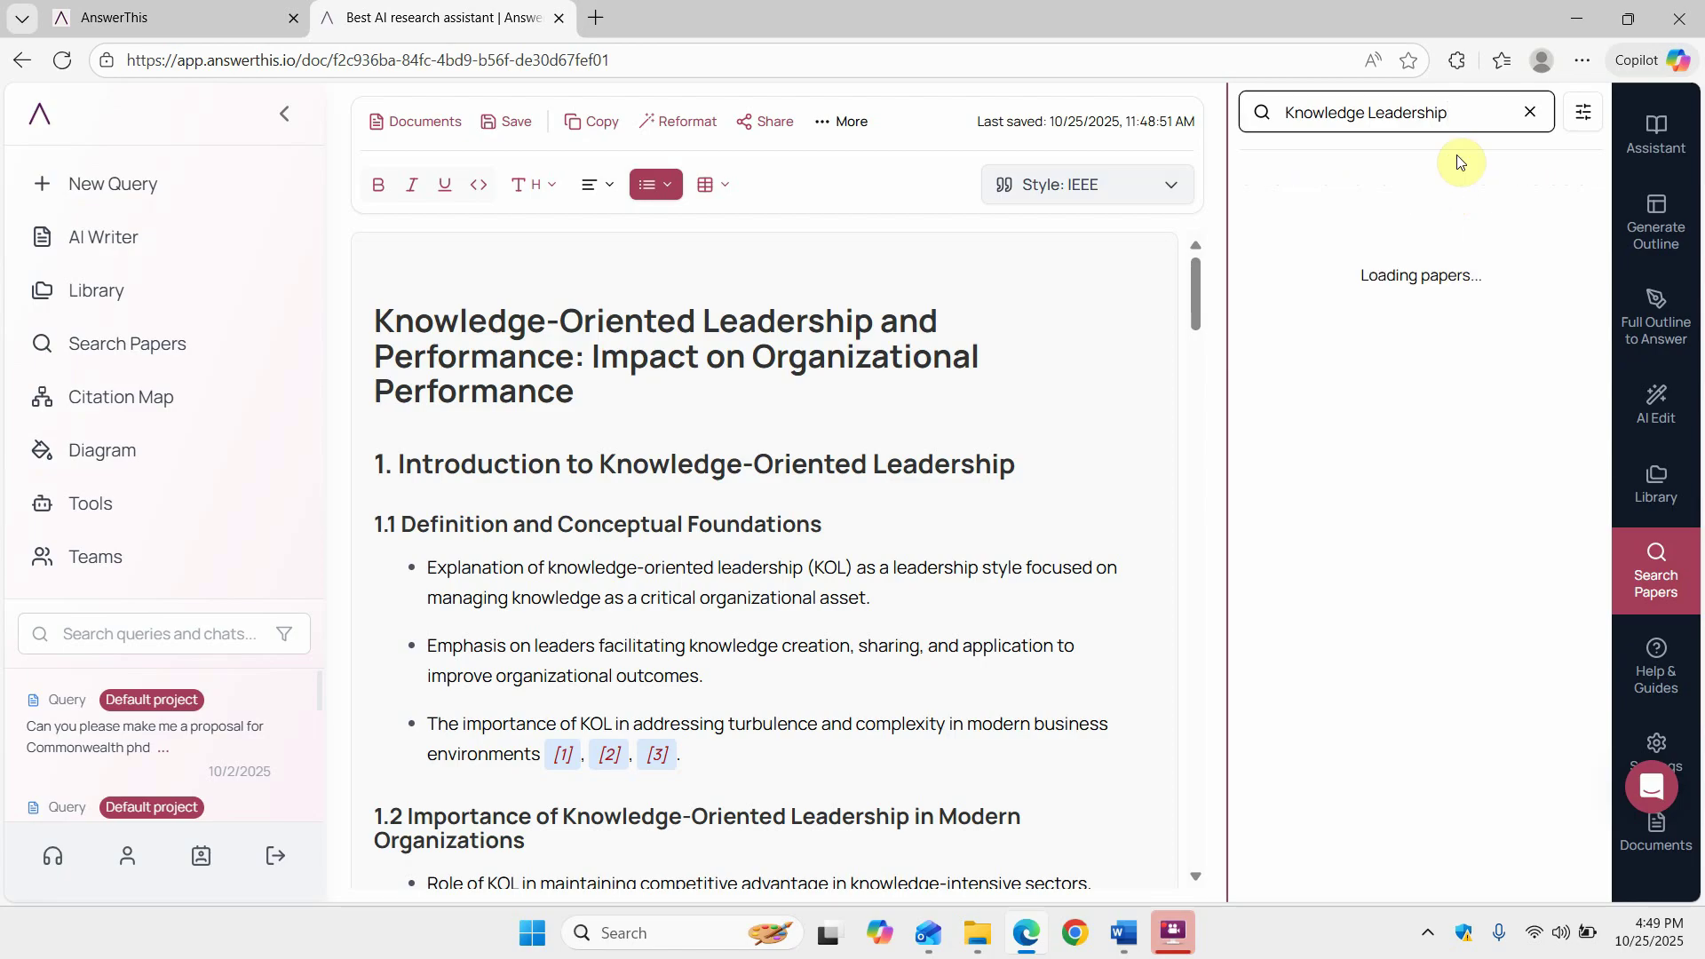